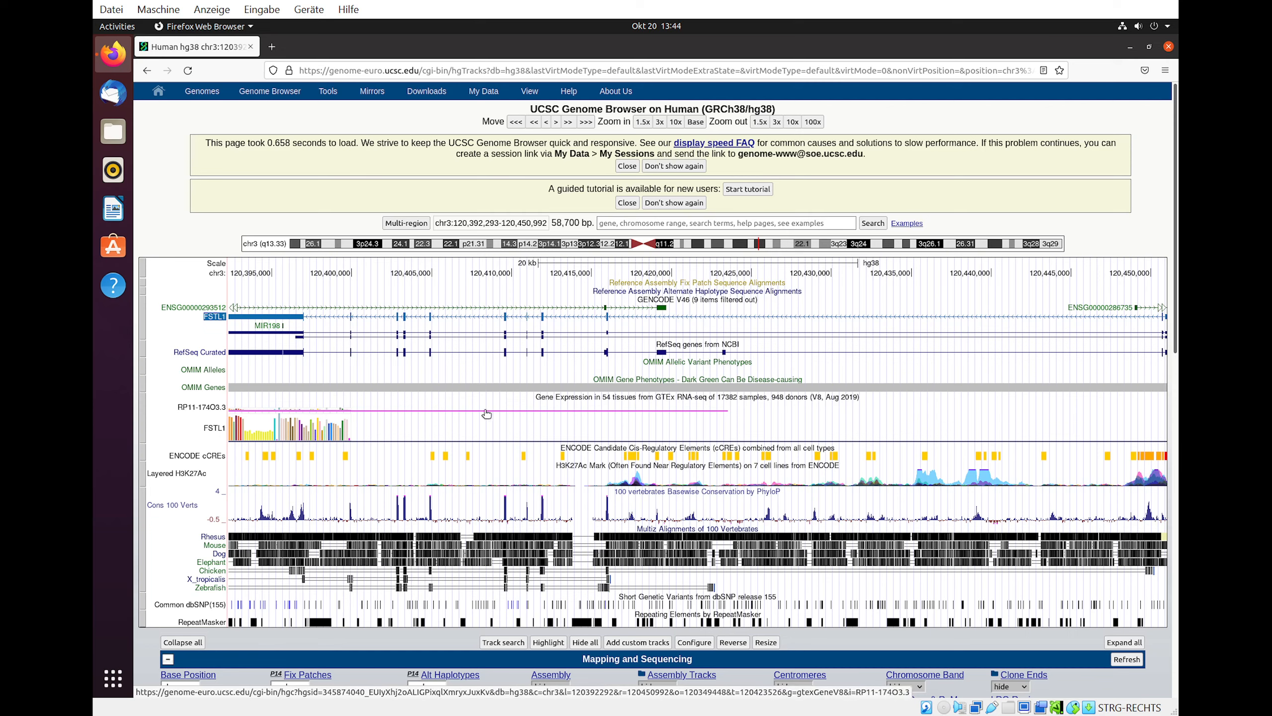
- Open the FSTL1 GENCODE transcript details and load its transcript sequence and exon structure into Primer3Plus
{"action": "left_click", "coordinate": [218, 314]}
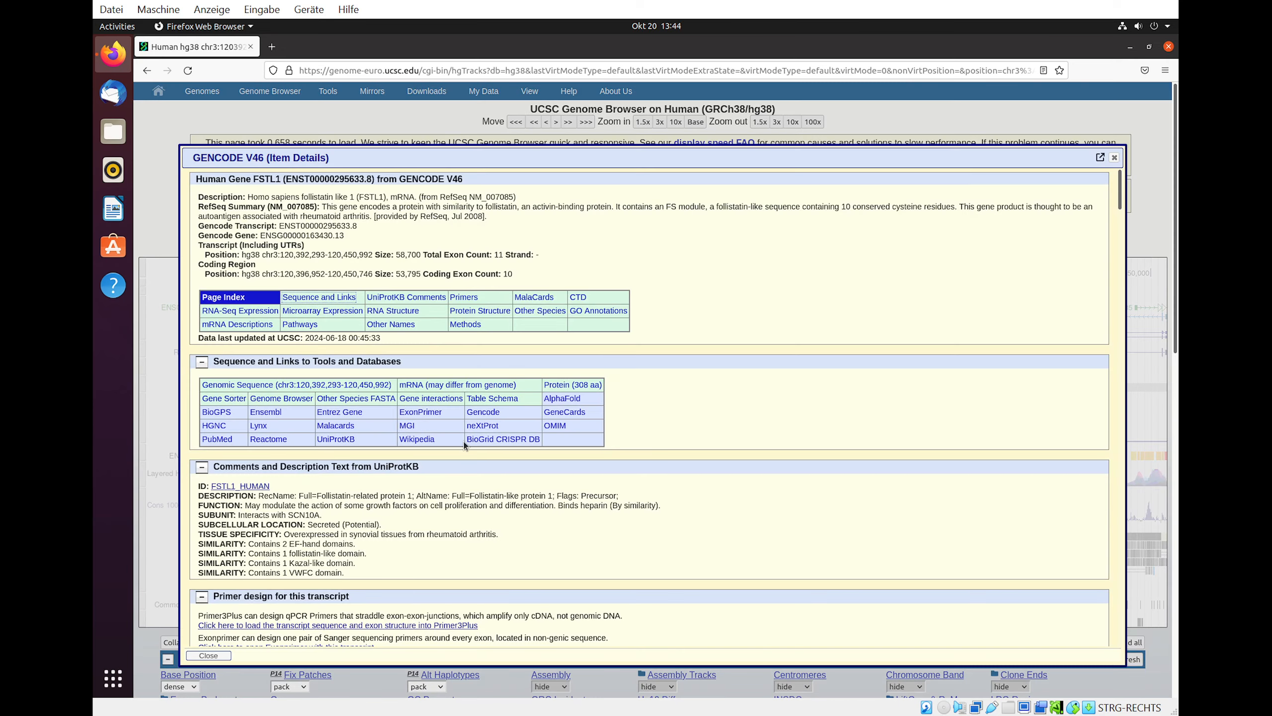
{"action": "scroll", "coordinate": [359, 521], "scroll_direction": "down", "scroll_amount": 2}
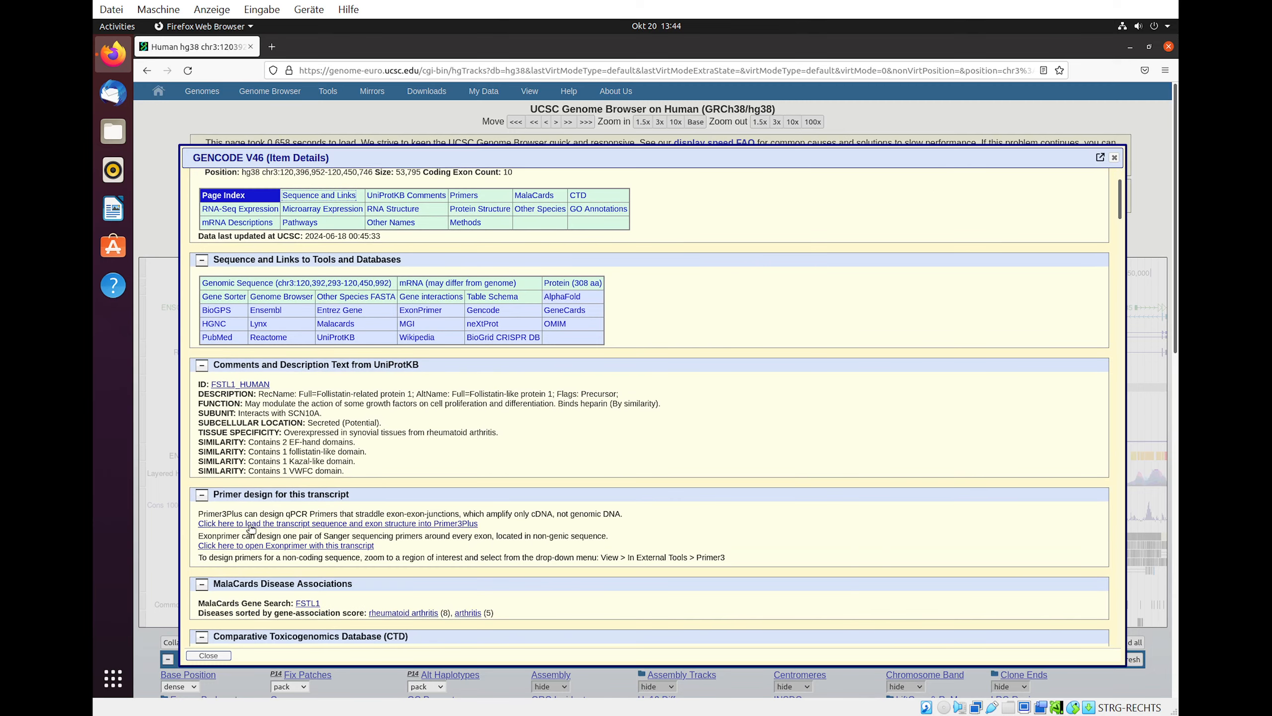
{"action": "left_click", "coordinate": [303, 525]}
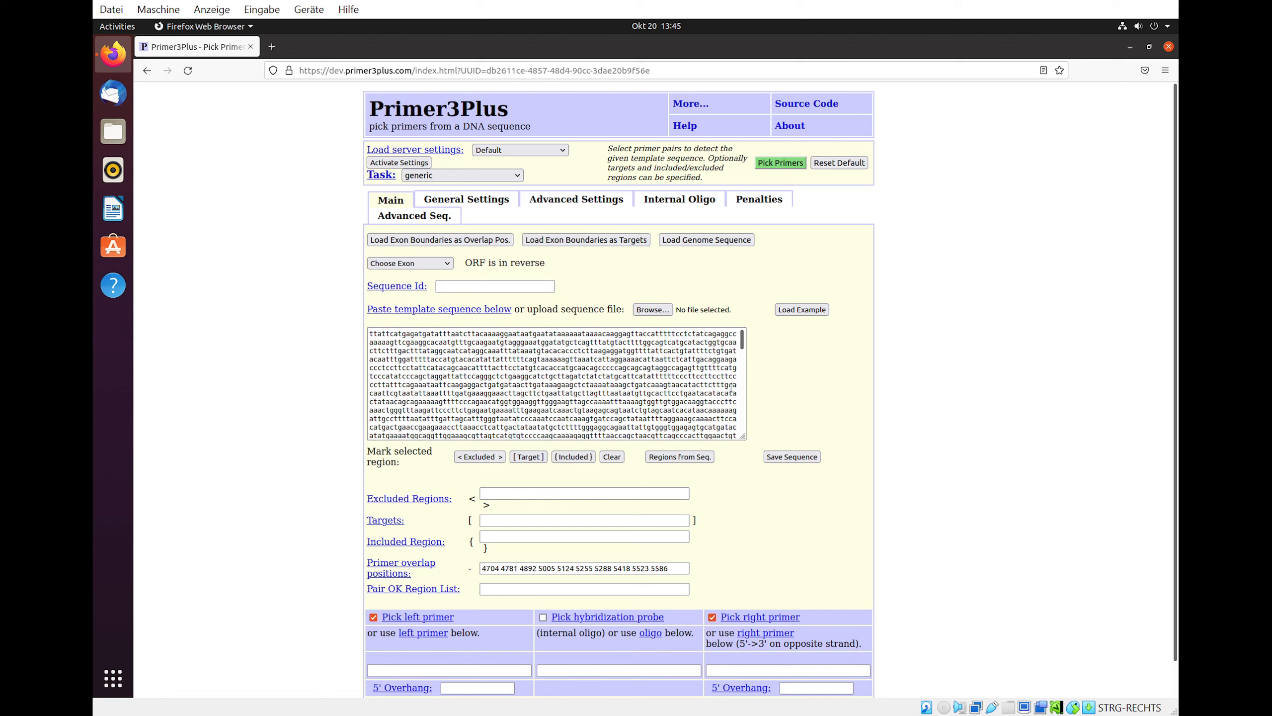
- Pick primers for the loaded transcript with its exon overlap positions and review the primer pair in the sequence
{"action": "left_click_drag", "start_coordinate": [742, 344], "coordinate": [745, 413]}
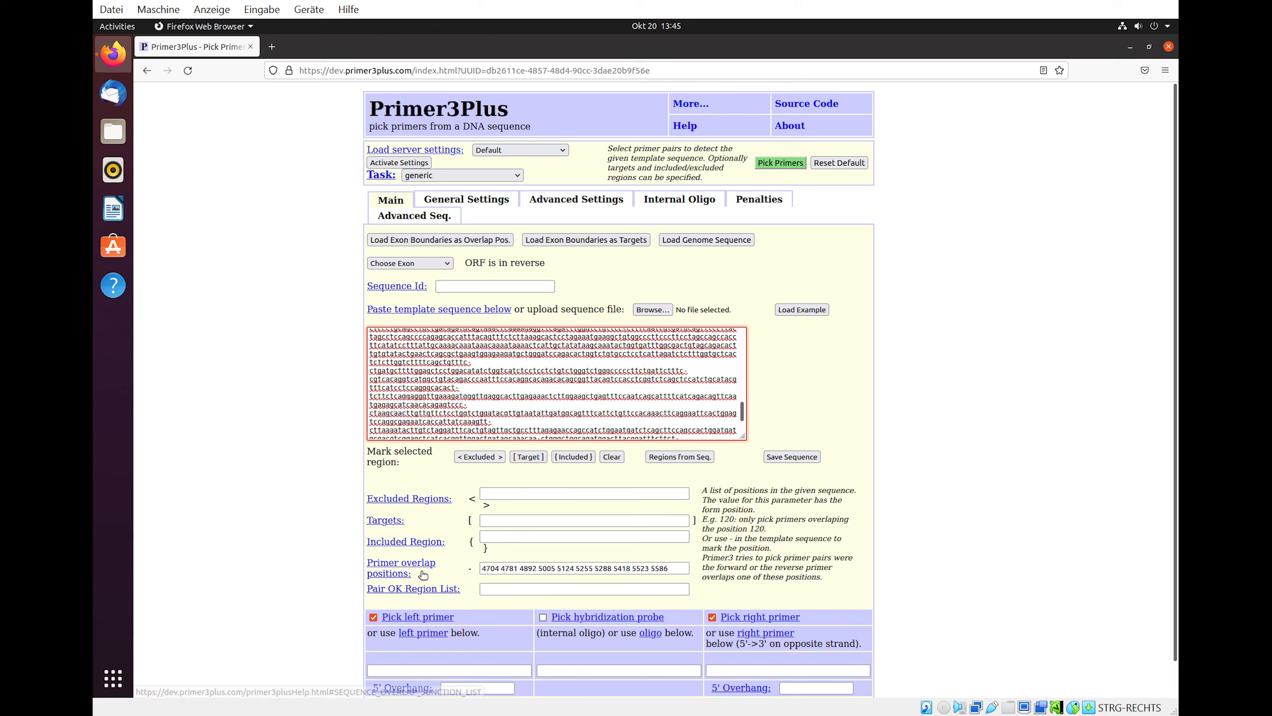
{"action": "left_click", "coordinate": [779, 163]}
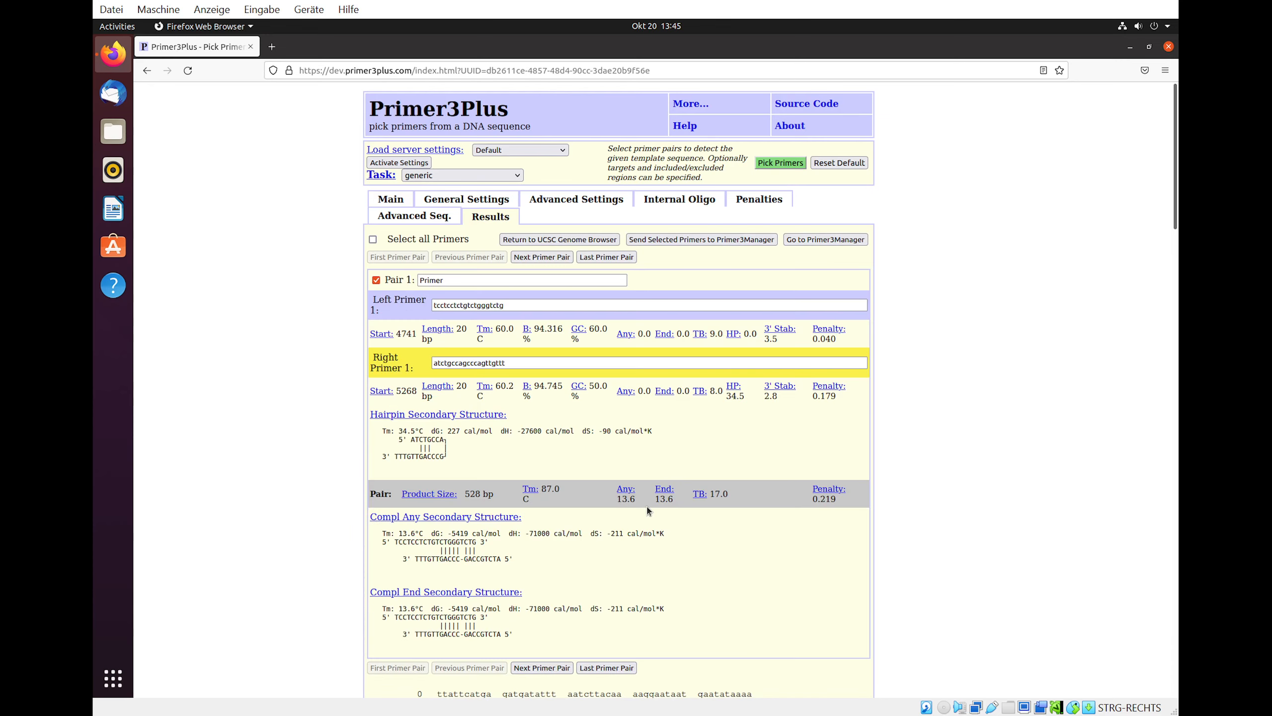
{"action": "scroll", "coordinate": [646, 506], "scroll_direction": "down", "scroll_amount": 5}
{"action": "scroll", "coordinate": [646, 506], "scroll_direction": "down", "scroll_amount": 20}
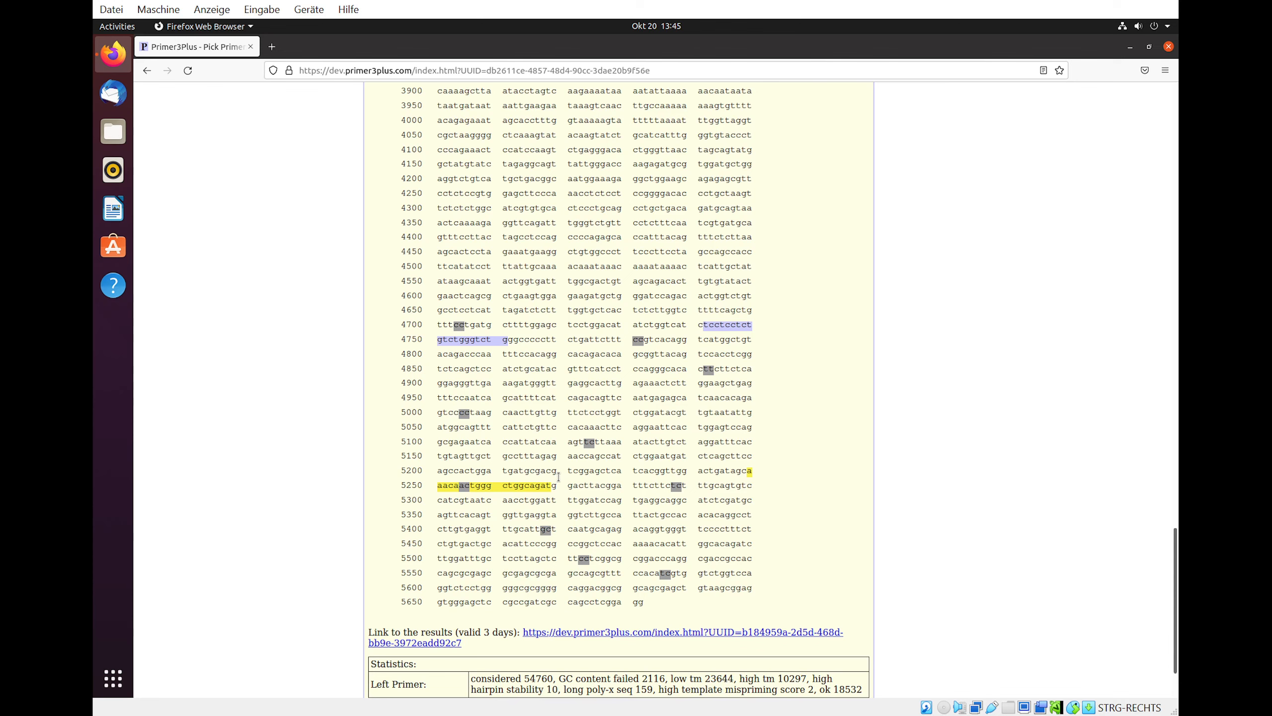
{"action": "scroll", "coordinate": [559, 476], "scroll_direction": "up", "scroll_amount": 20}
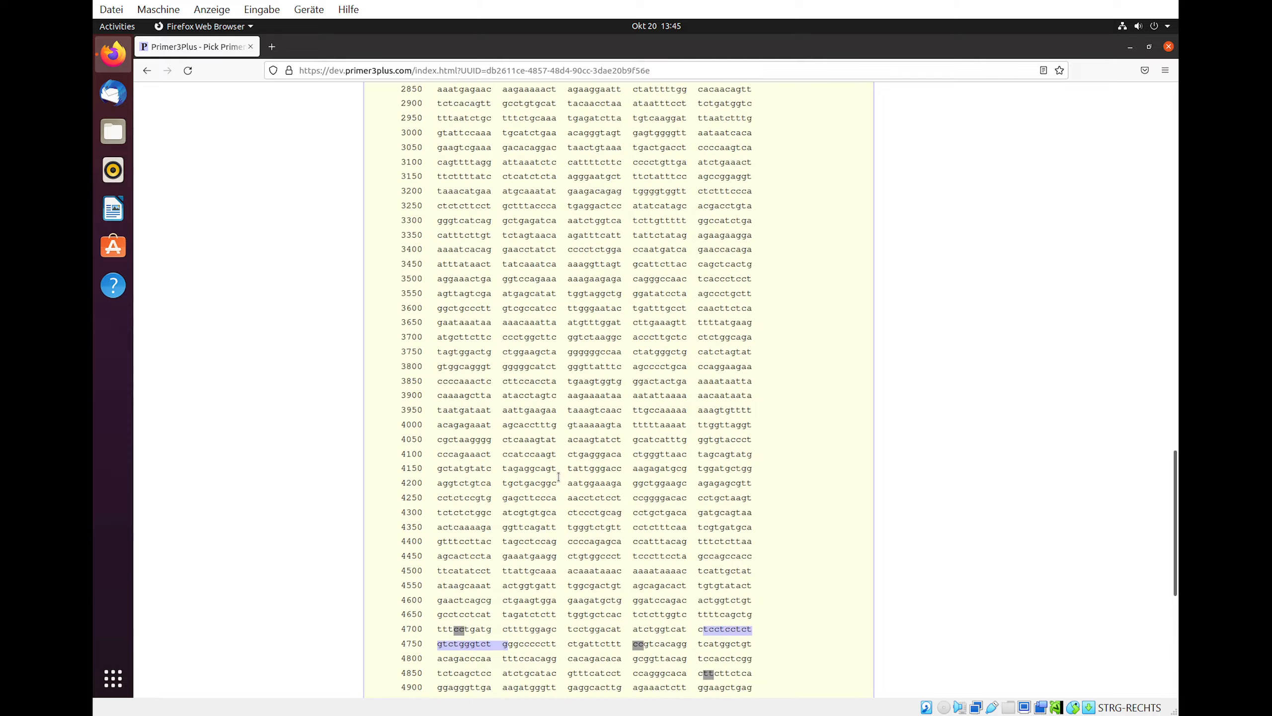
{"action": "scroll", "coordinate": [559, 477], "scroll_direction": "up", "scroll_amount": 7}
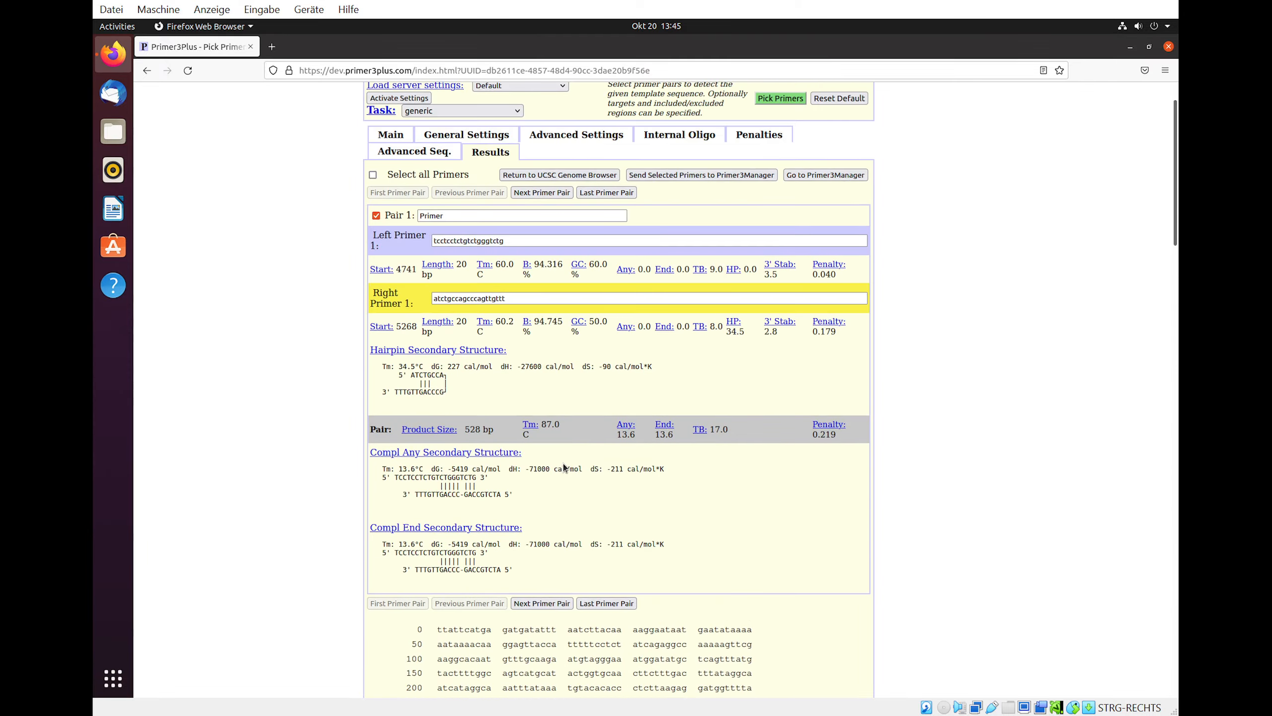
- Send the picked primers to the UCSC Genome Browser and return to Primer3Plus
{"action": "left_click", "coordinate": [571, 176]}
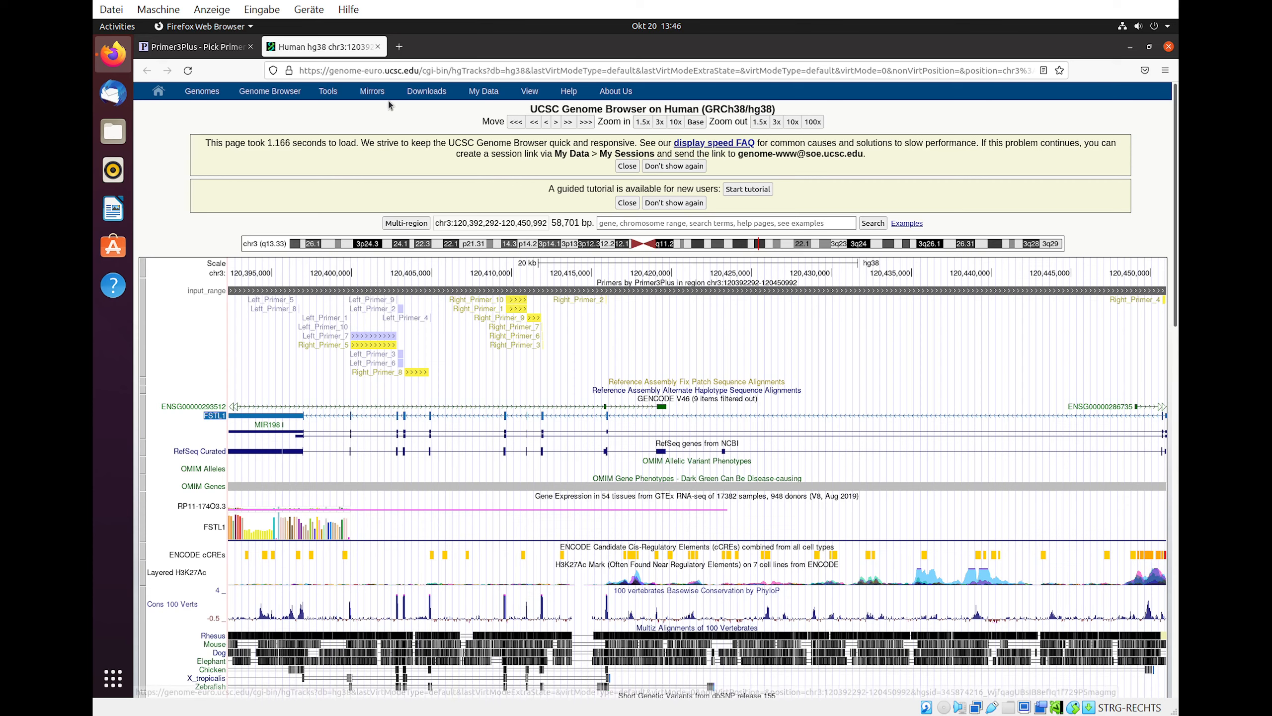
{"action": "left_click", "coordinate": [378, 47]}
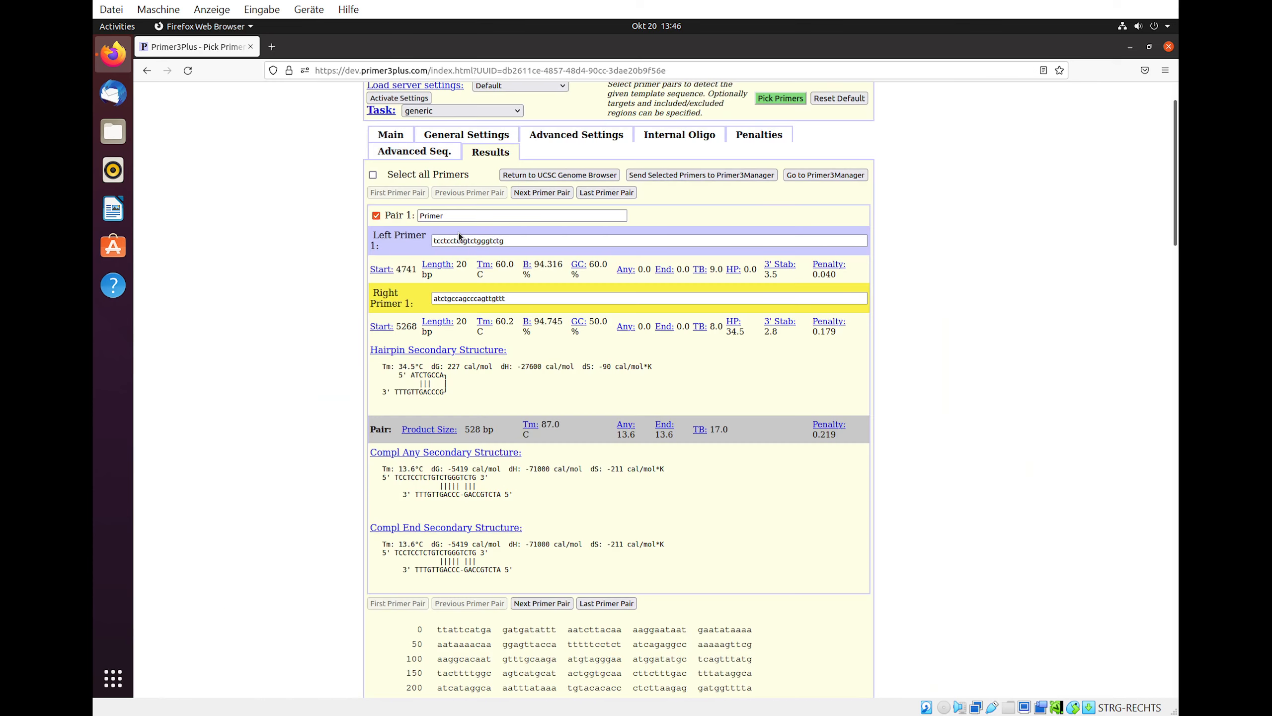
- Load the exon boundaries as targets, pick primers again, and review where the new pair lies in the sequence
{"action": "left_click", "coordinate": [396, 136]}
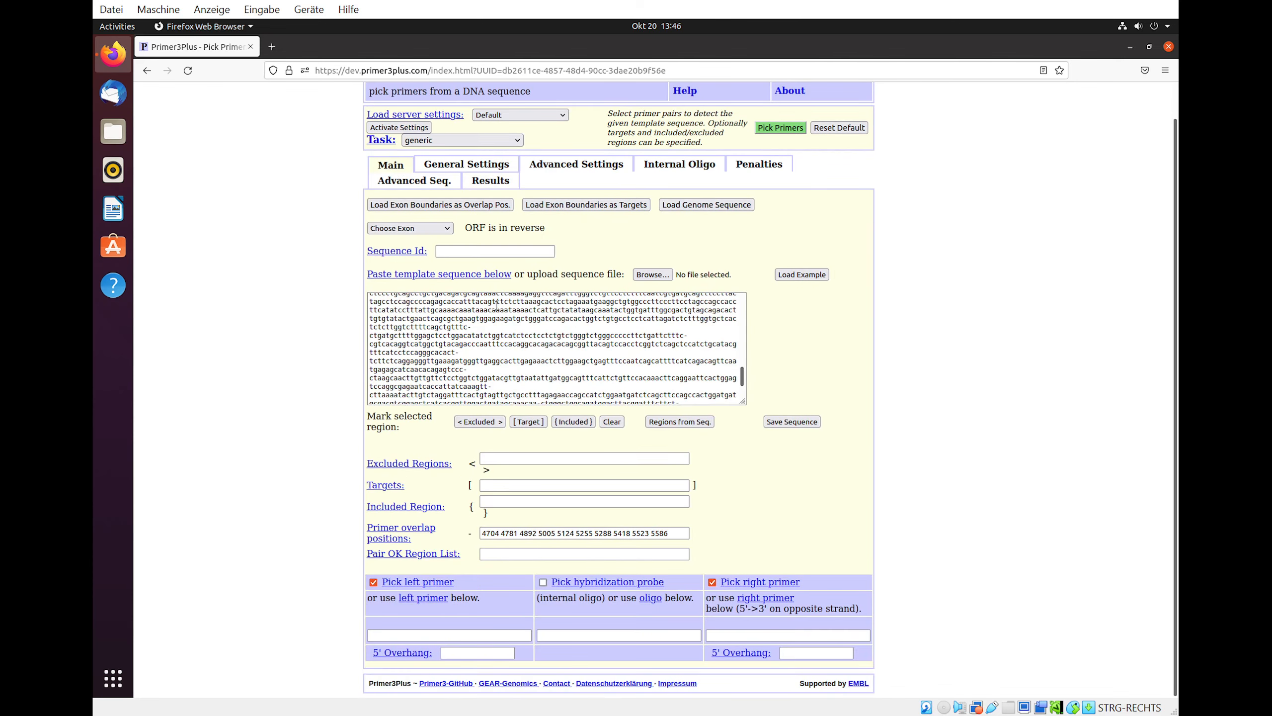
{"action": "left_click", "coordinate": [574, 204]}
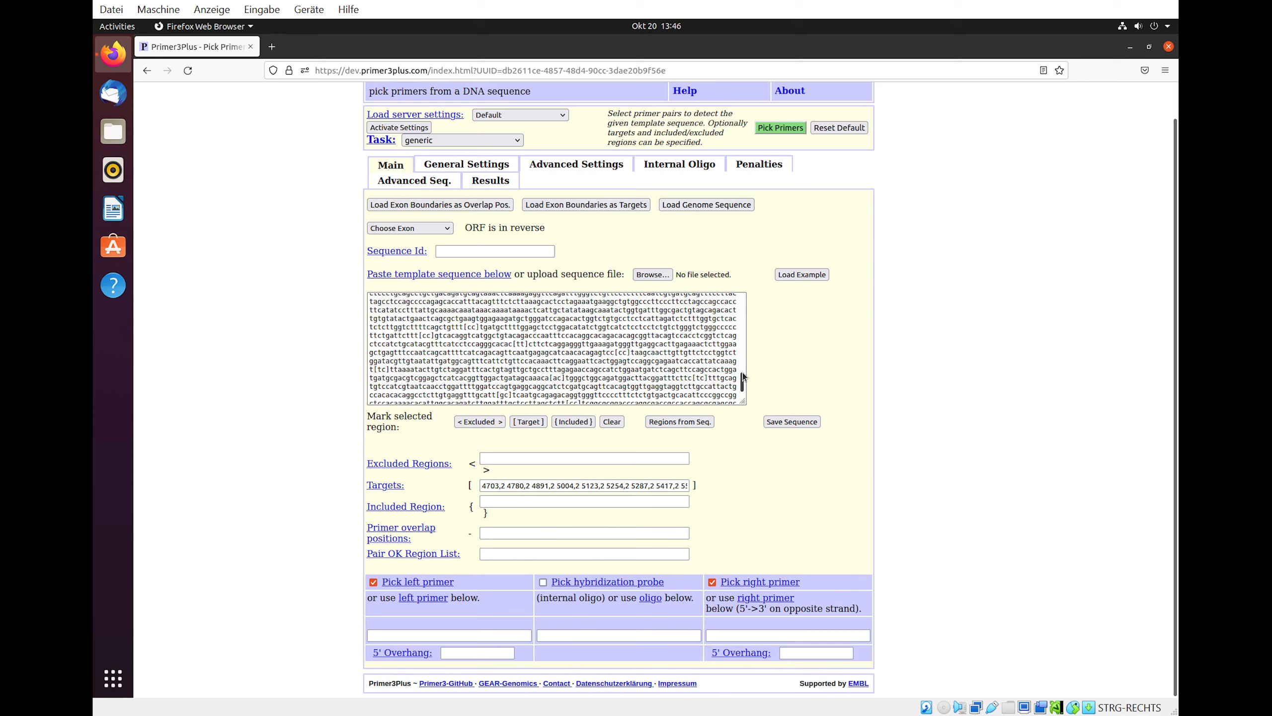
{"action": "left_click_drag", "start_coordinate": [742, 376], "coordinate": [739, 406]}
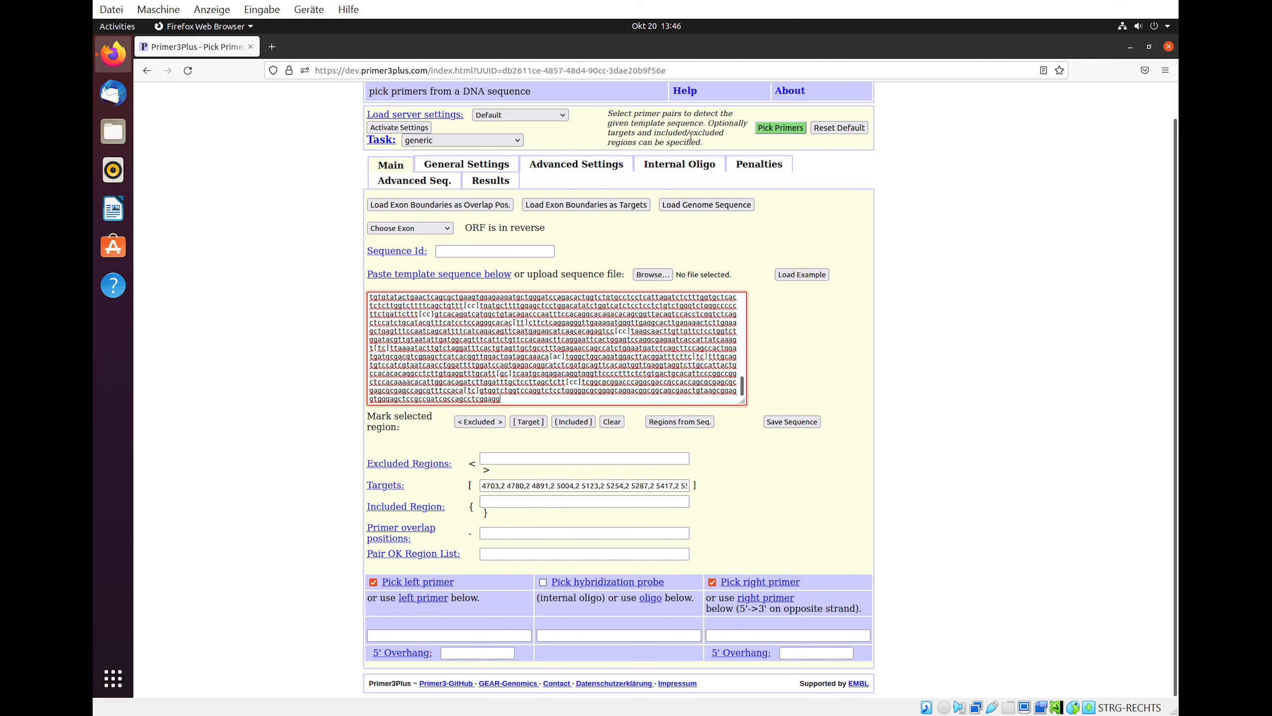
{"action": "left_click", "coordinate": [759, 129]}
{"action": "scroll", "coordinate": [683, 339], "scroll_direction": "down", "scroll_amount": 8}
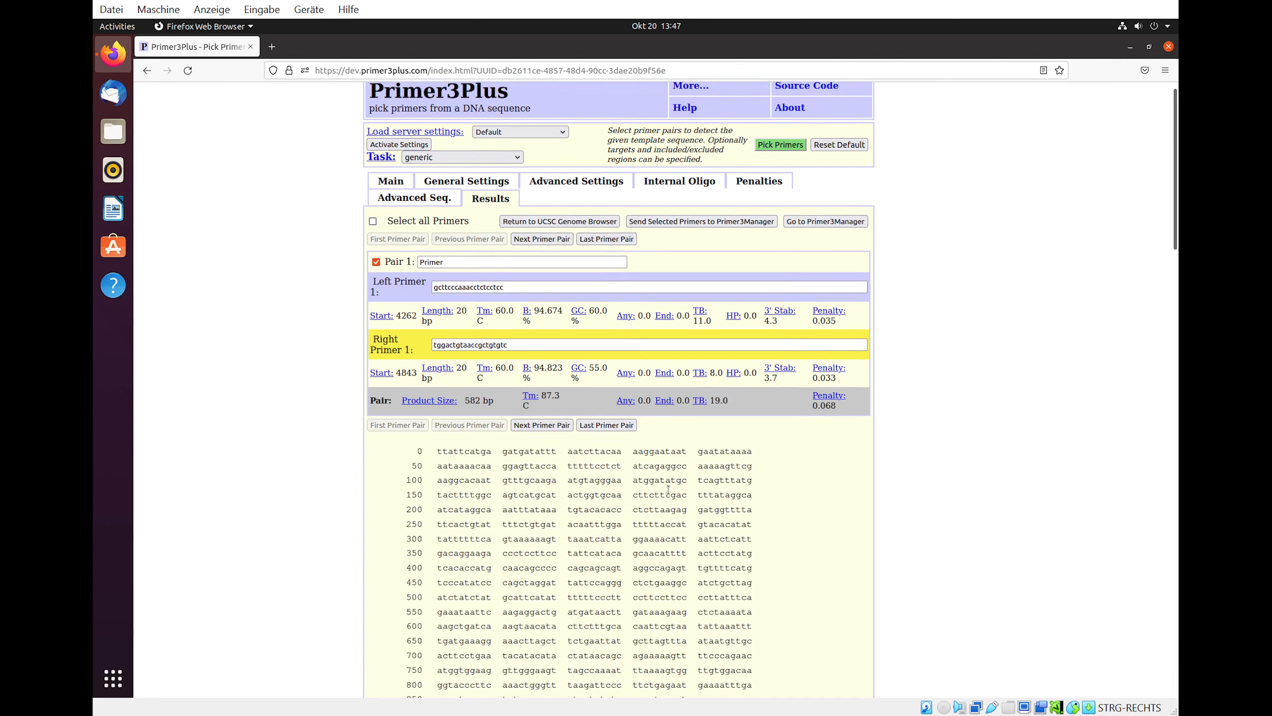
{"action": "scroll", "coordinate": [669, 491], "scroll_direction": "down", "scroll_amount": 15}
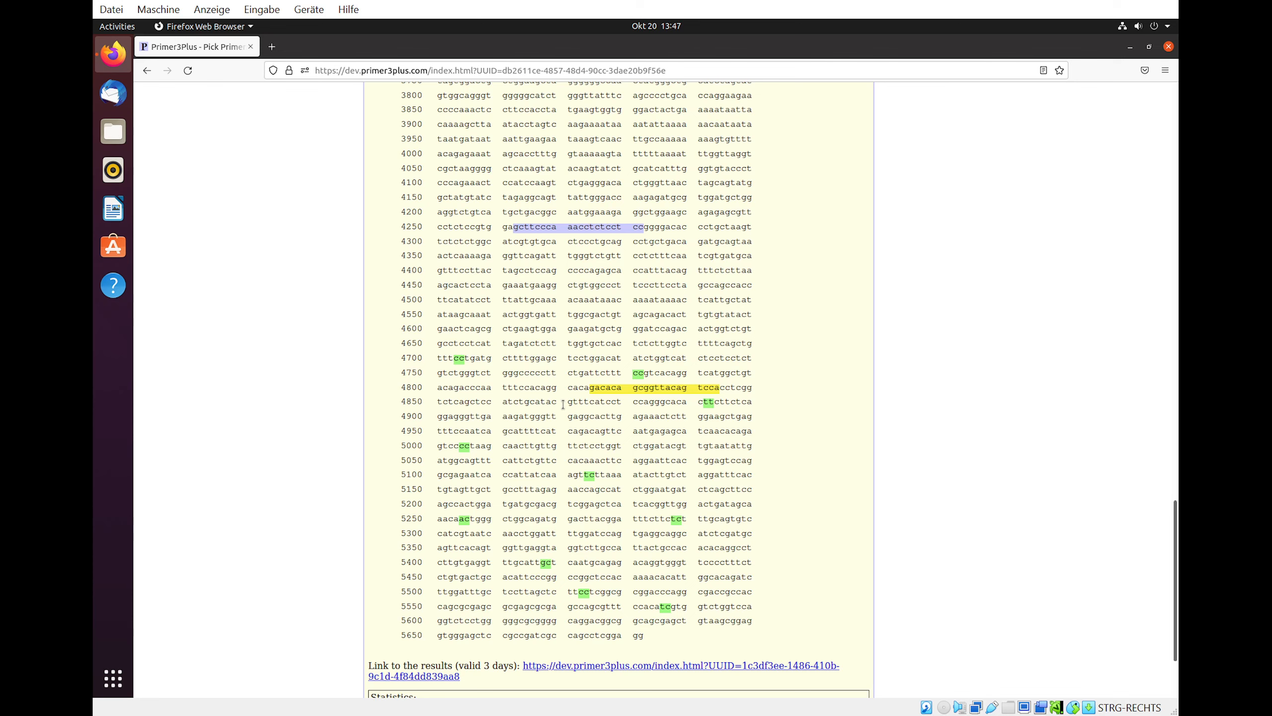
{"action": "scroll", "coordinate": [563, 404], "scroll_direction": "up", "scroll_amount": 5}
{"action": "scroll", "coordinate": [563, 404], "scroll_direction": "up", "scroll_amount": 15}
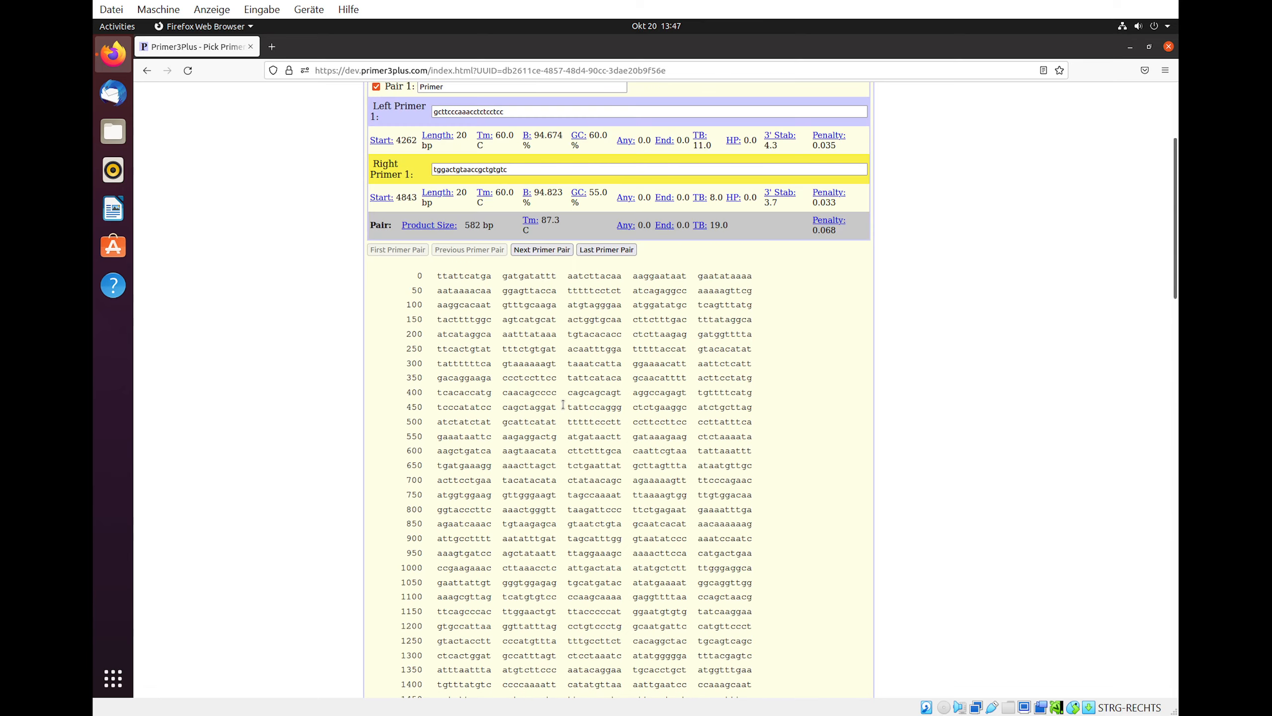
{"action": "scroll", "coordinate": [563, 404], "scroll_direction": "up", "scroll_amount": 3}
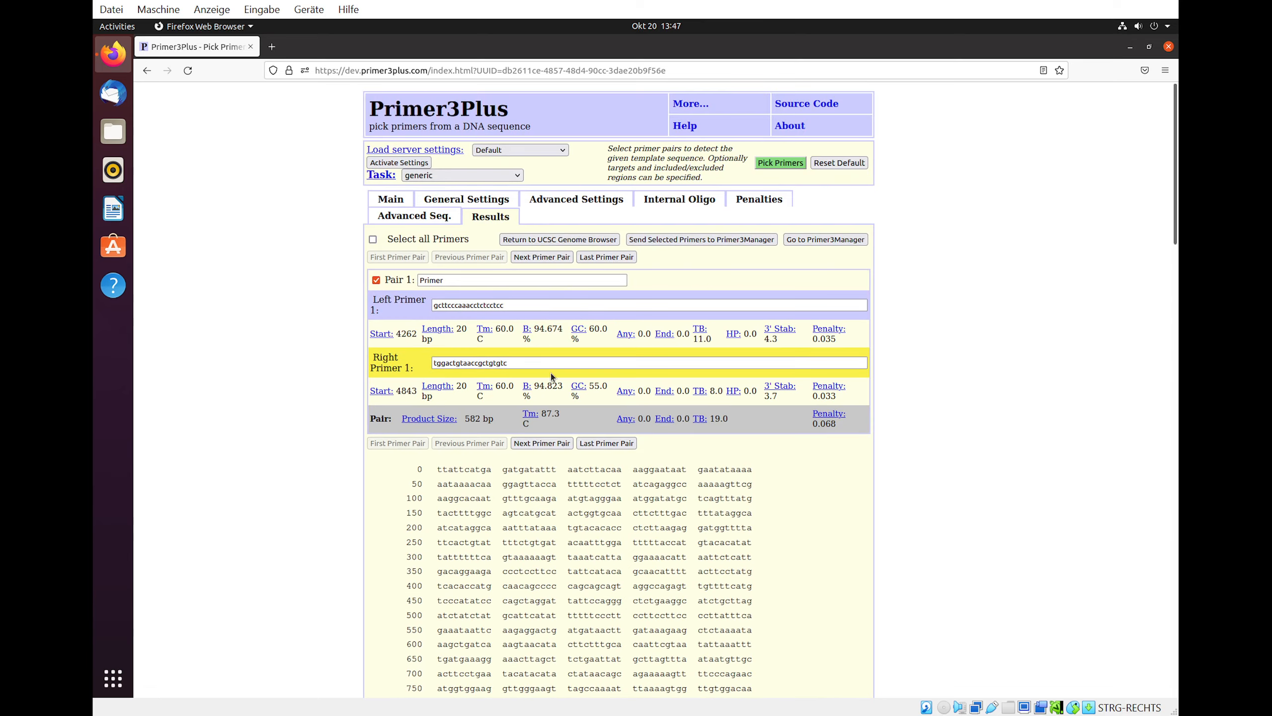
- Load the genome sequence as template and mark a stretch near its end as a target
{"action": "left_click", "coordinate": [399, 201]}
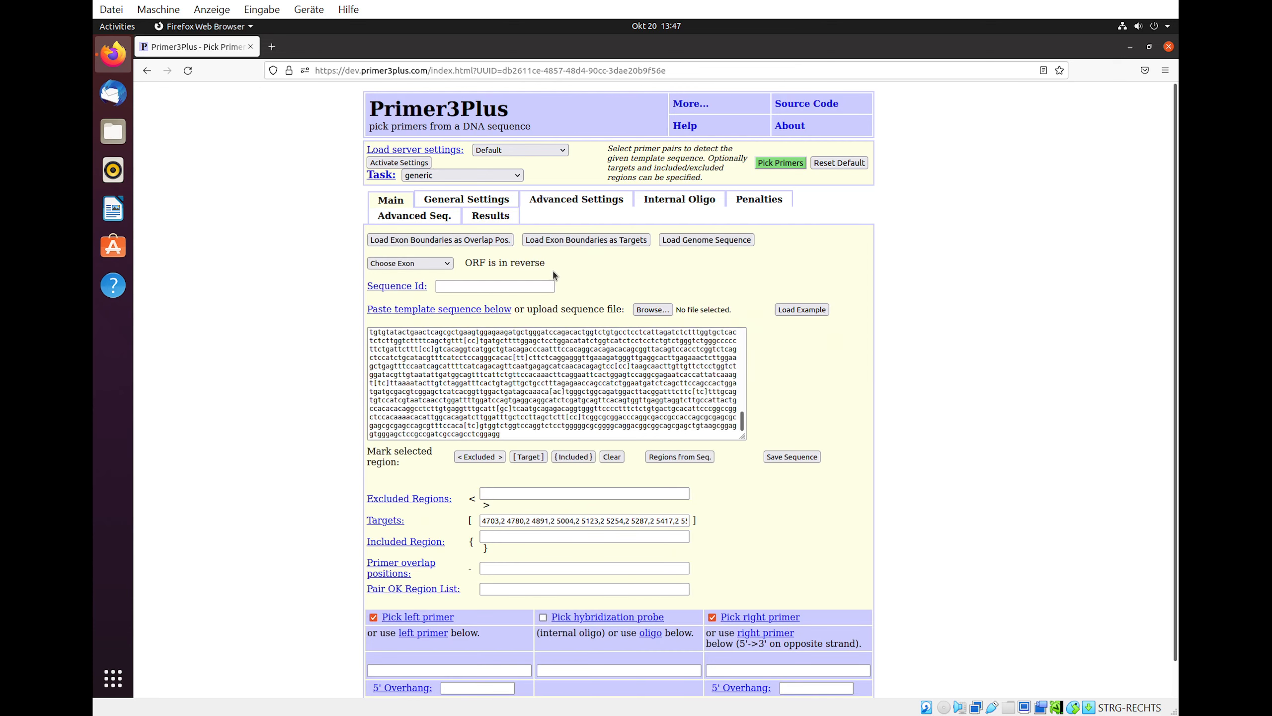
{"action": "left_click", "coordinate": [687, 240]}
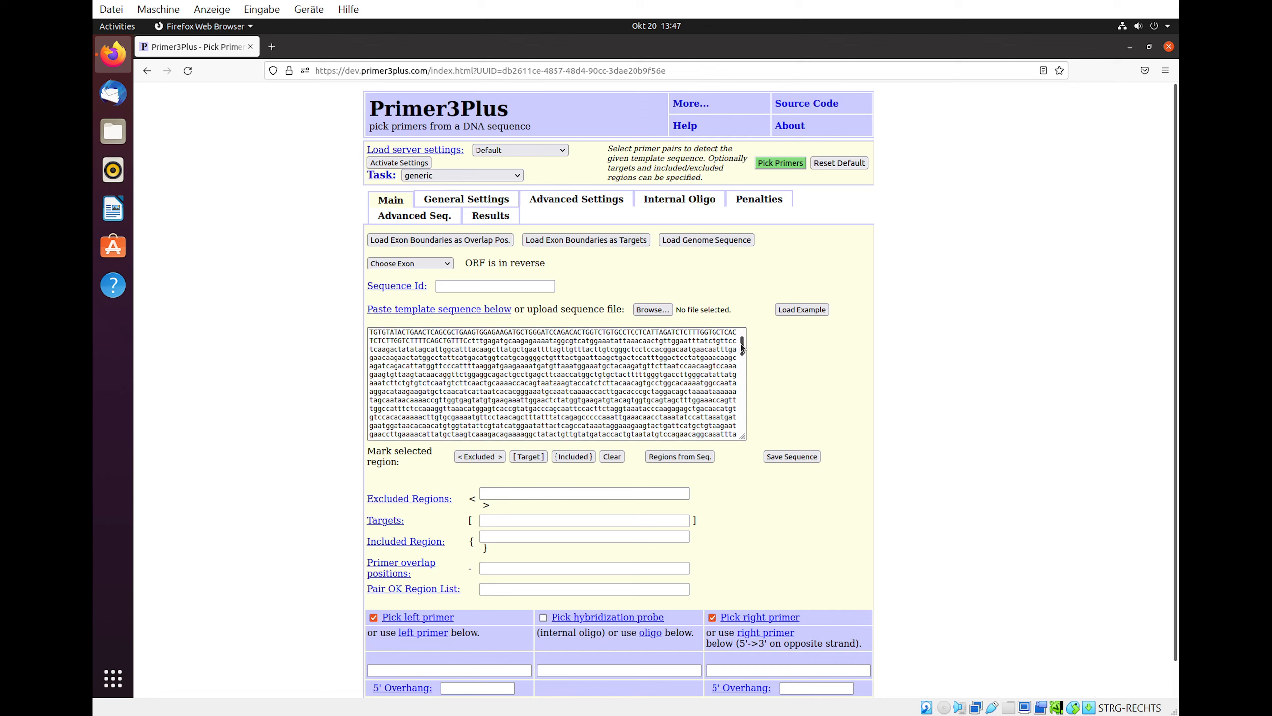
{"action": "left_click", "coordinate": [742, 370]}
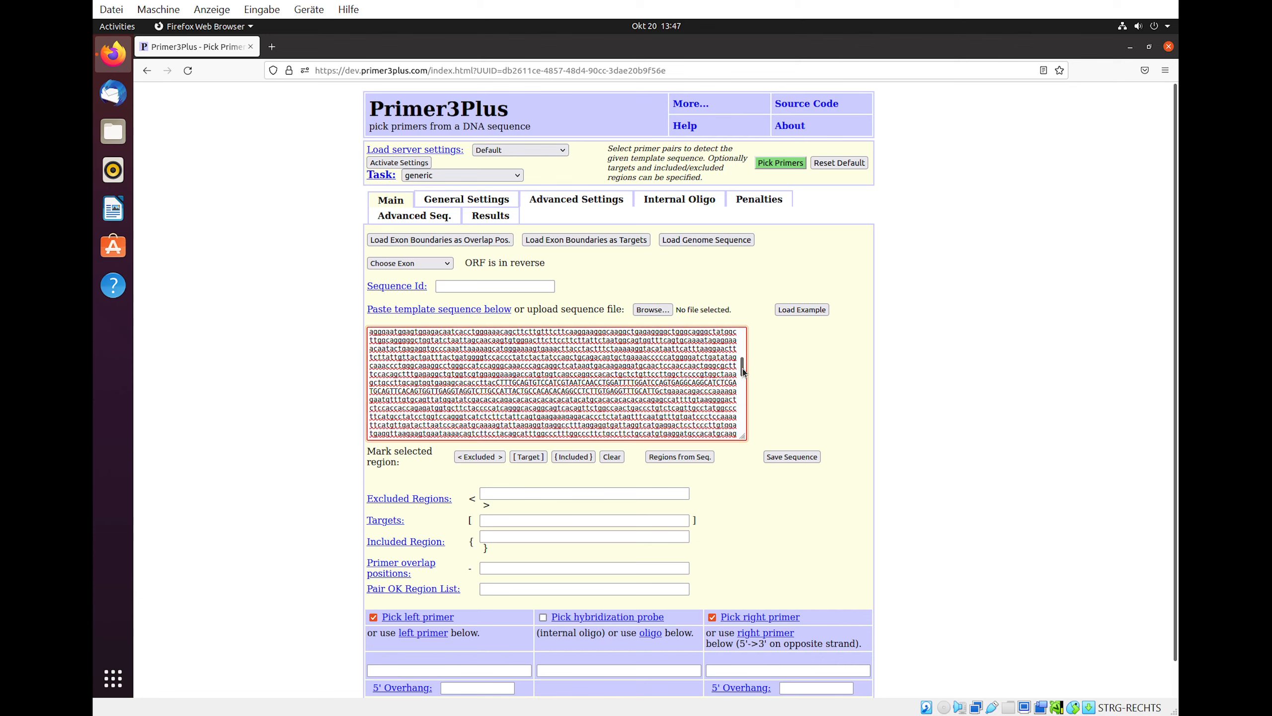
{"action": "left_click_drag", "start_coordinate": [743, 370], "coordinate": [745, 435]}
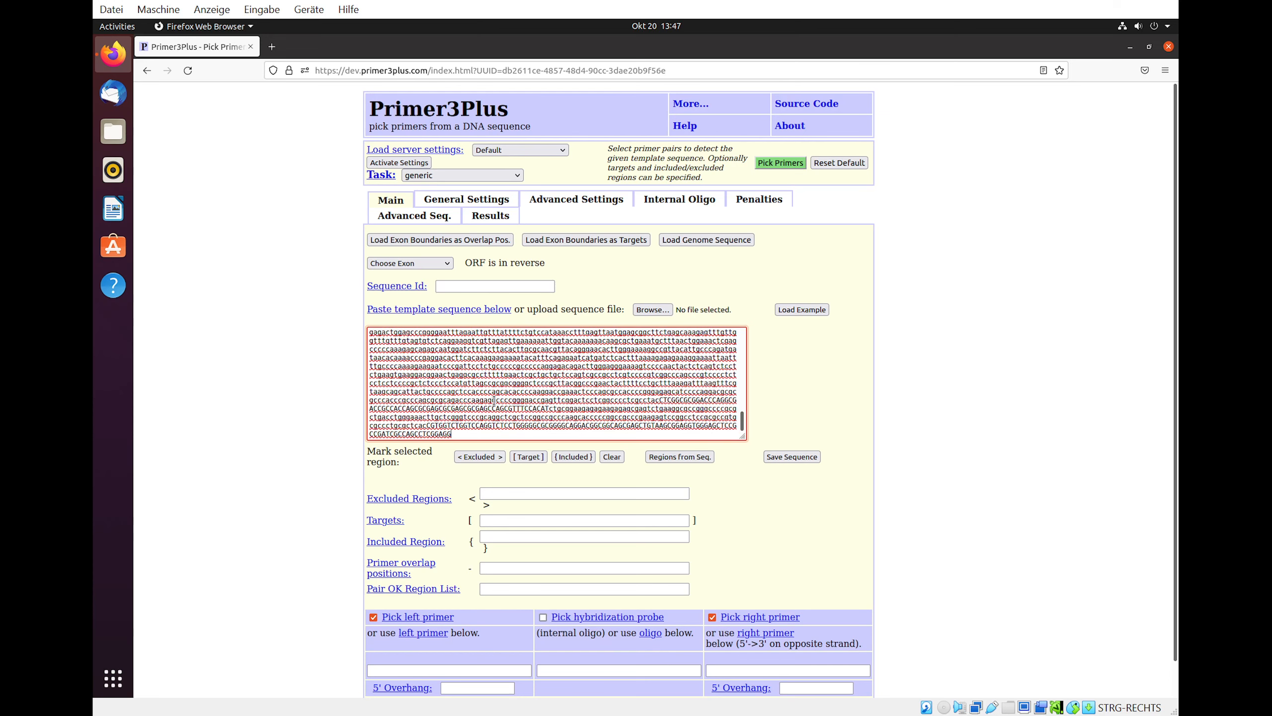
{"action": "left_click_drag", "start_coordinate": [407, 425], "coordinate": [467, 429]}
{"action": "left_click", "coordinate": [532, 457]}
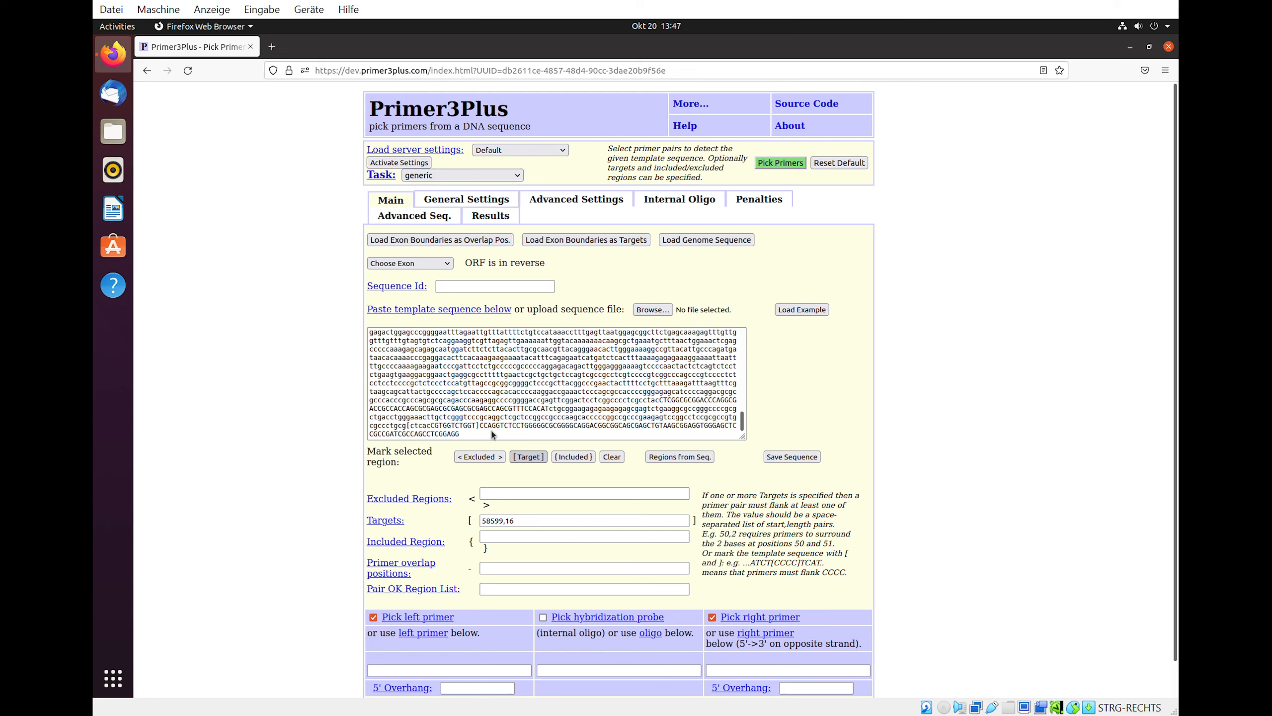
- Choose Exon 7: 12560-119 as the target exon, pick primers, and scroll through the highlighted results
{"action": "left_click", "coordinate": [460, 419]}
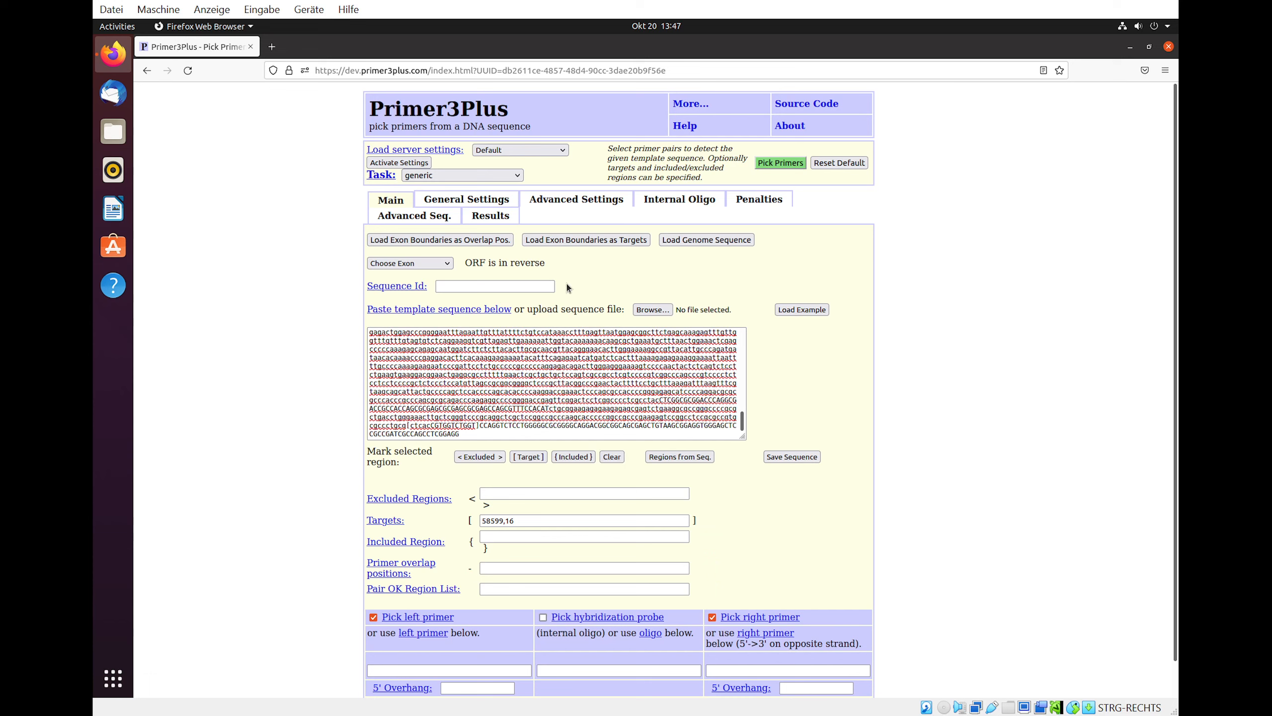
{"action": "left_click", "coordinate": [448, 265]}
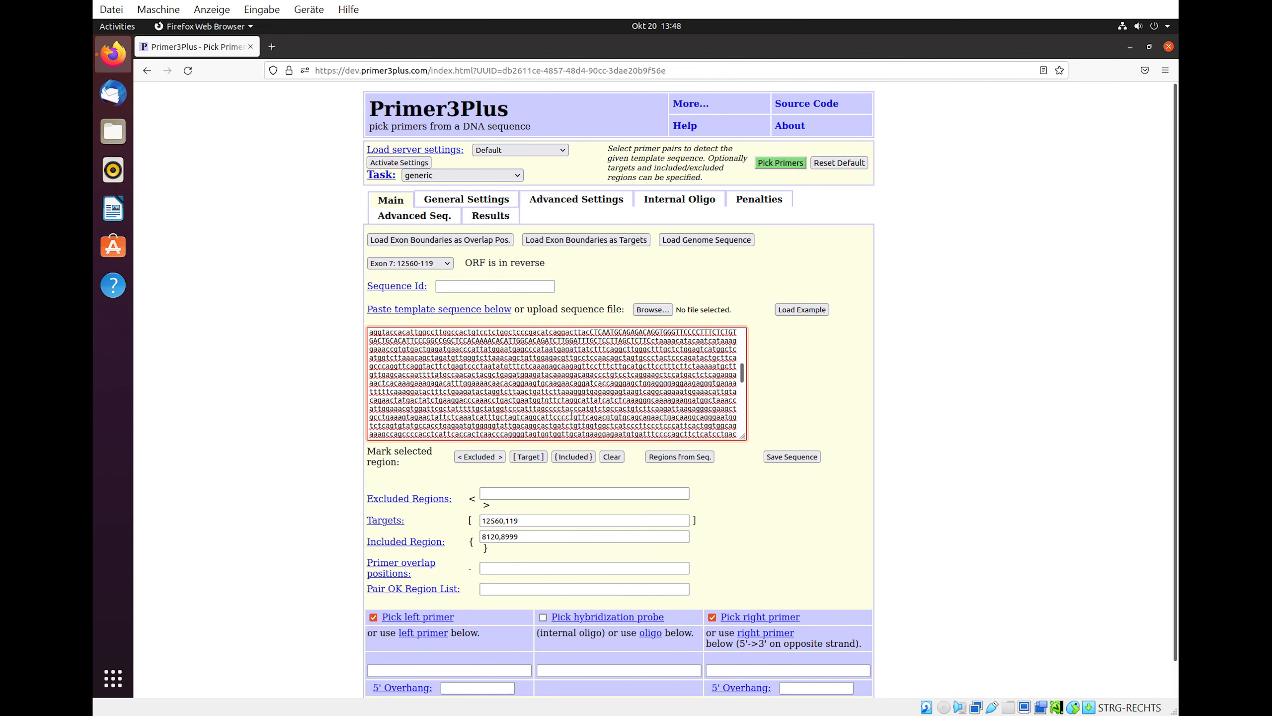
{"action": "left_click", "coordinate": [767, 165]}
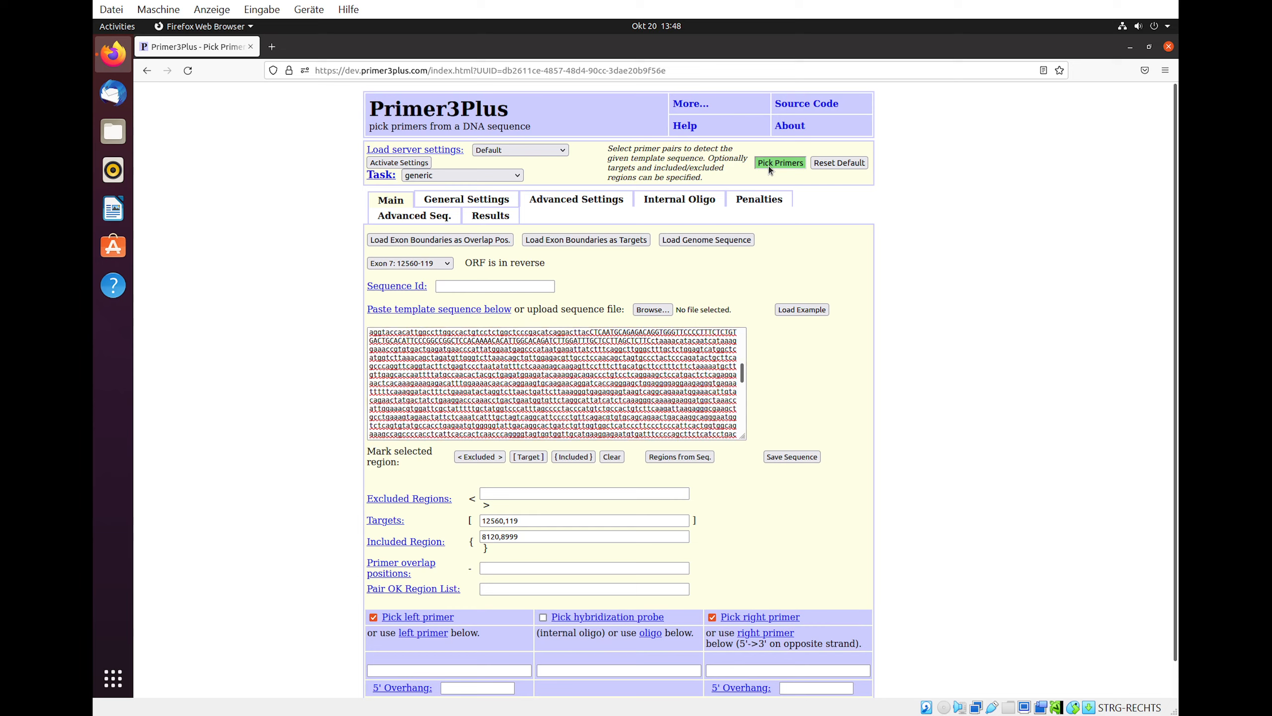
{"action": "scroll", "coordinate": [588, 468], "scroll_direction": "down", "scroll_amount": 20}
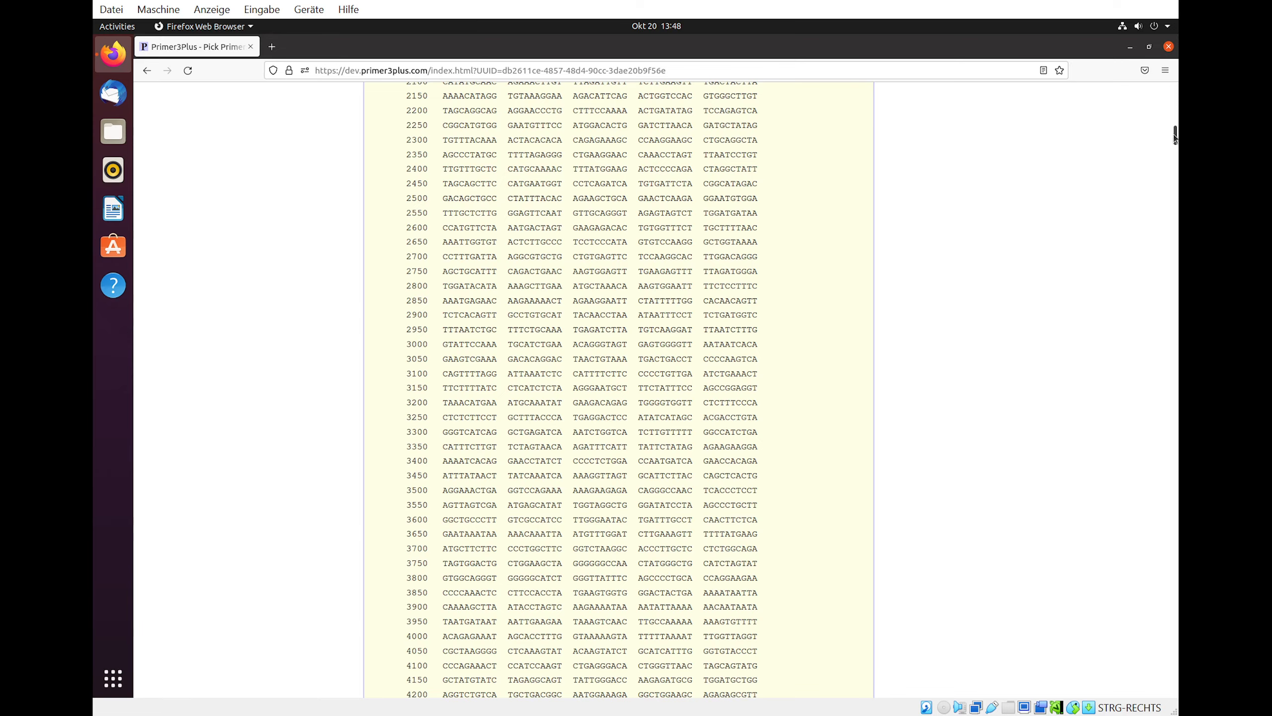
{"action": "left_click_drag", "start_coordinate": [1174, 136], "coordinate": [1172, 235]}
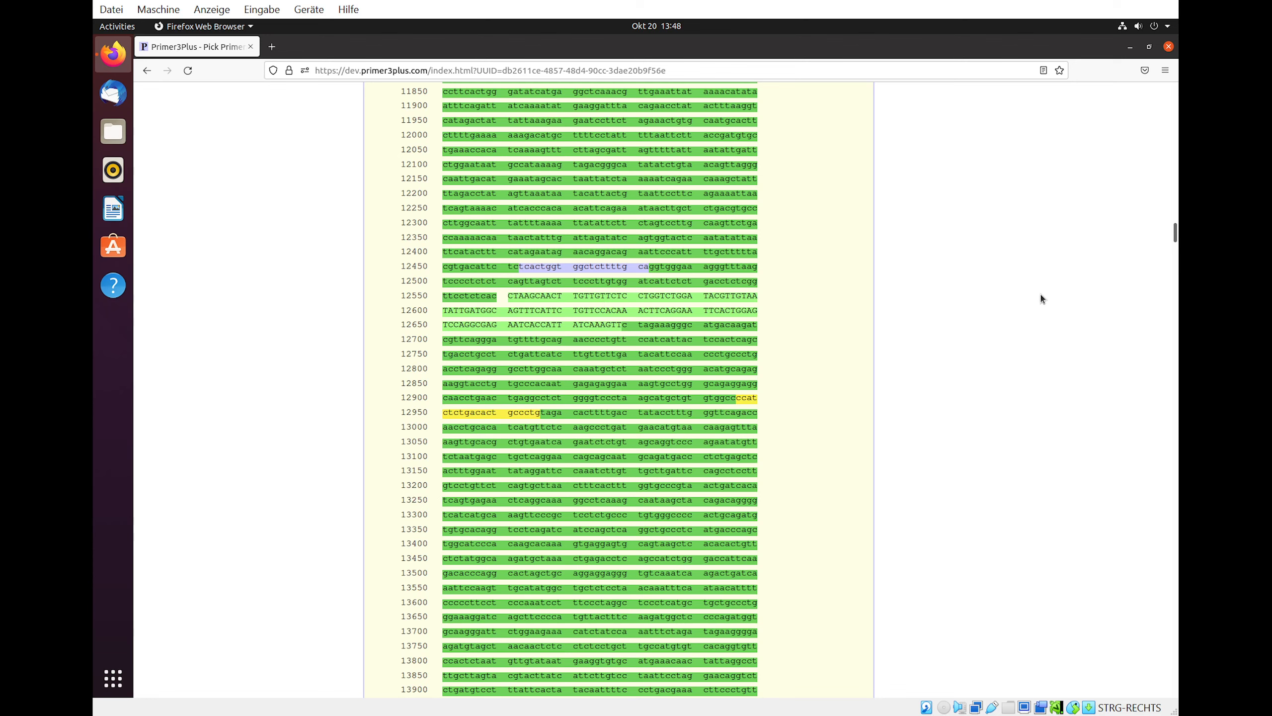
{"action": "left_click_drag", "start_coordinate": [1174, 233], "coordinate": [1173, 86]}
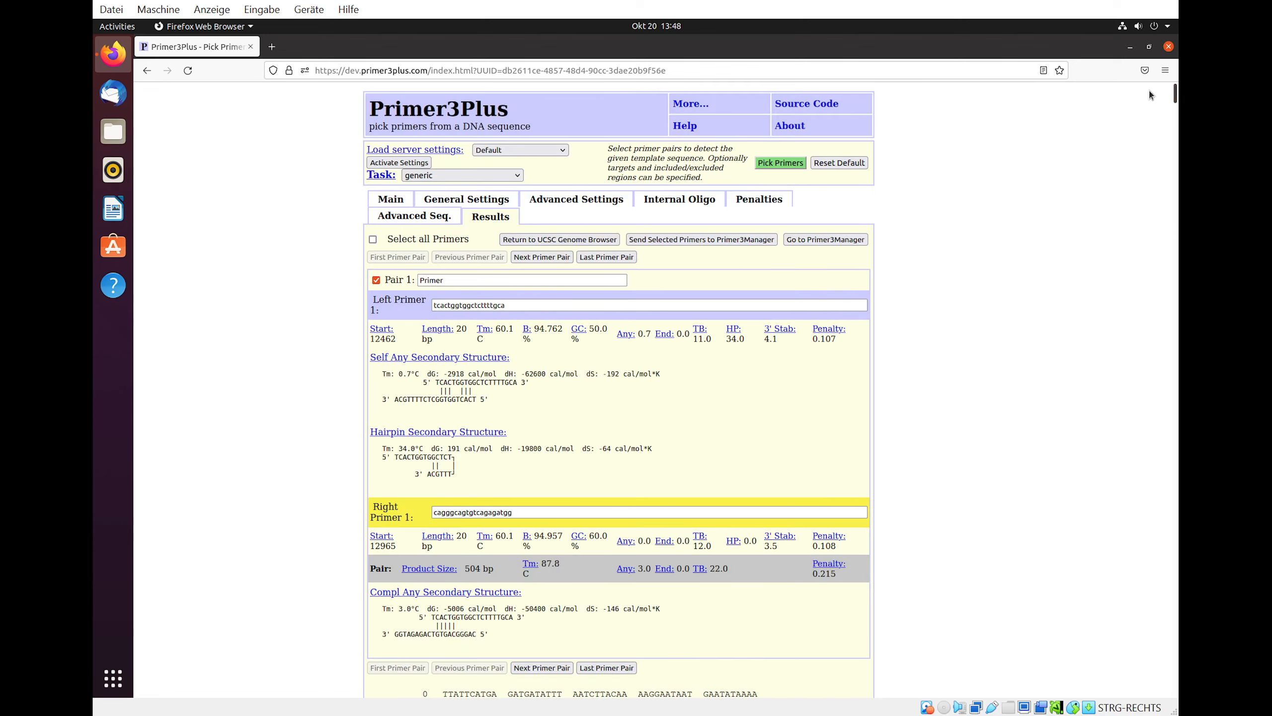
- Return the primers to the UCSC Genome Browser and zoom in on the primer track around the target exon
{"action": "left_click", "coordinate": [587, 239]}
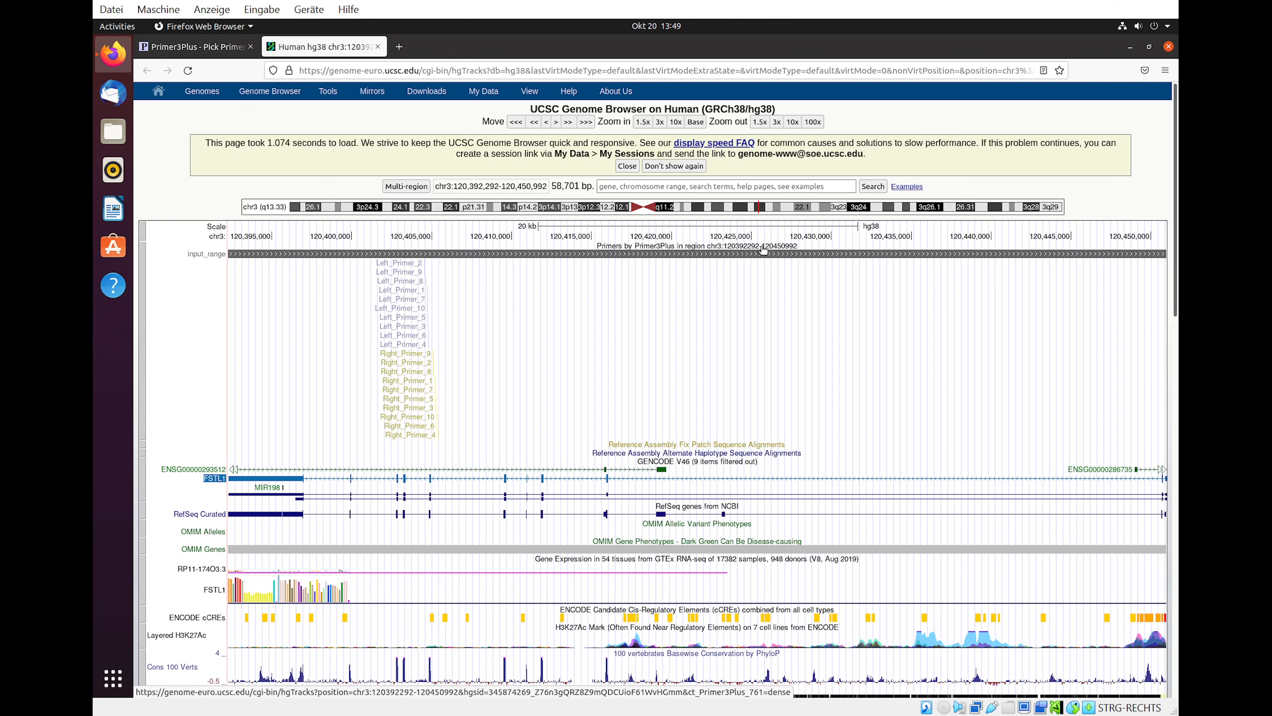
{"action": "left_click", "coordinate": [659, 123]}
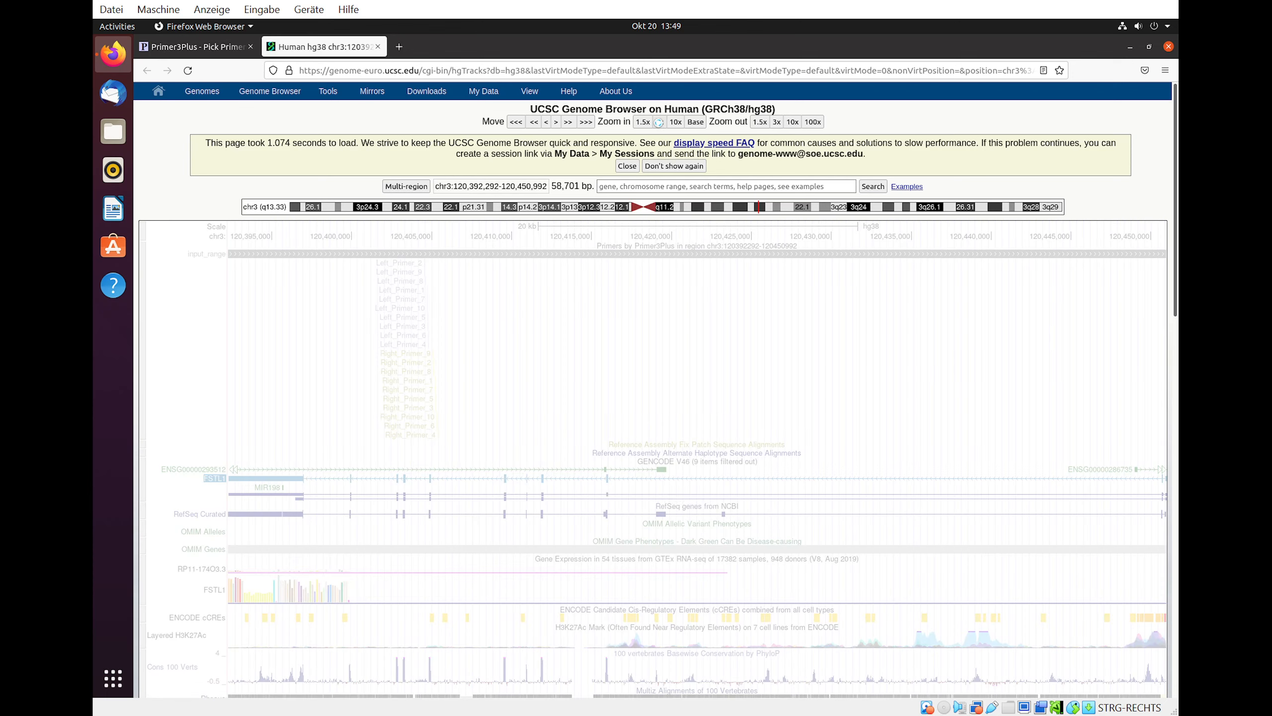
{"action": "left_click_drag", "start_coordinate": [365, 267], "coordinate": [843, 277]}
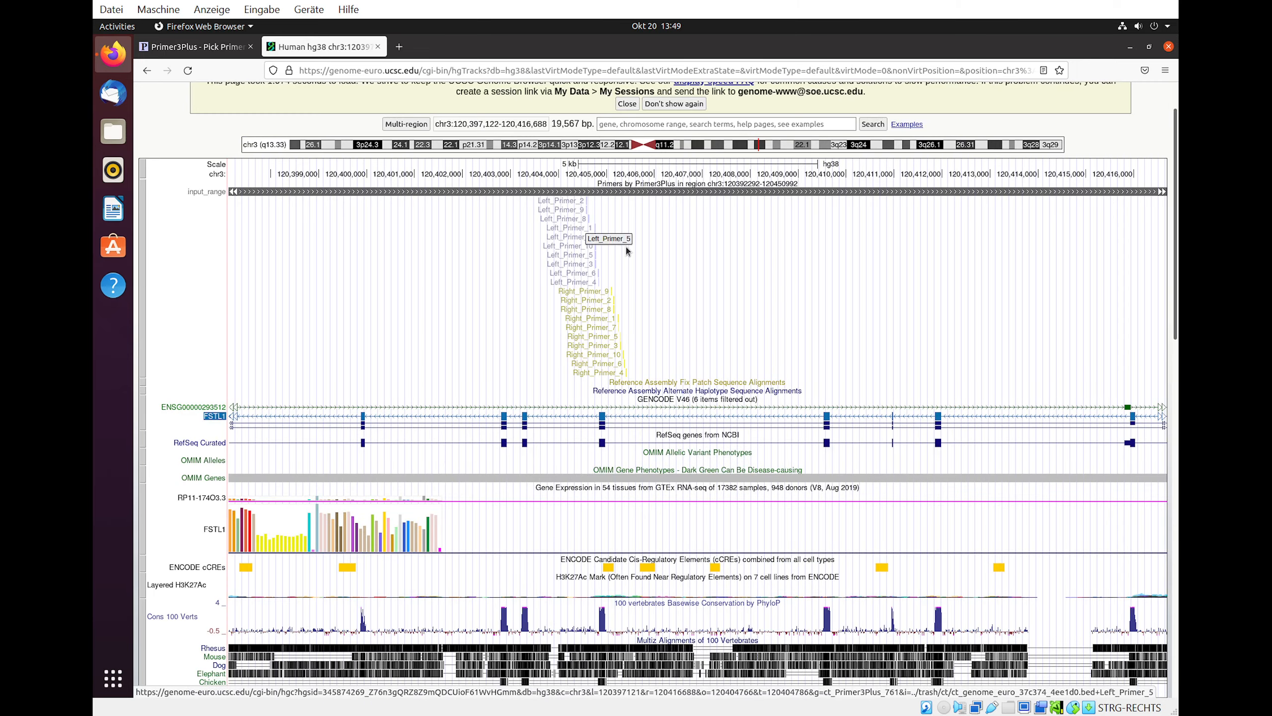
{"action": "scroll", "coordinate": [660, 261], "scroll_direction": "up", "scroll_amount": 2}
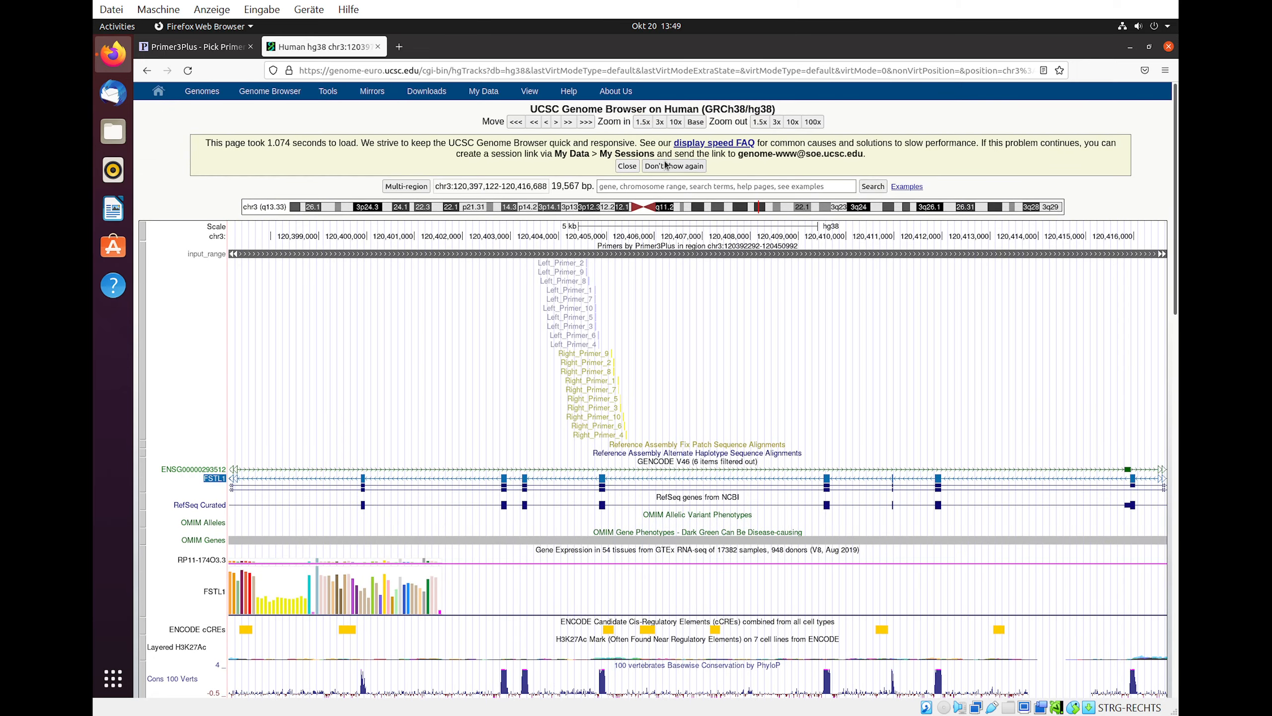
{"action": "left_click", "coordinate": [659, 122]}
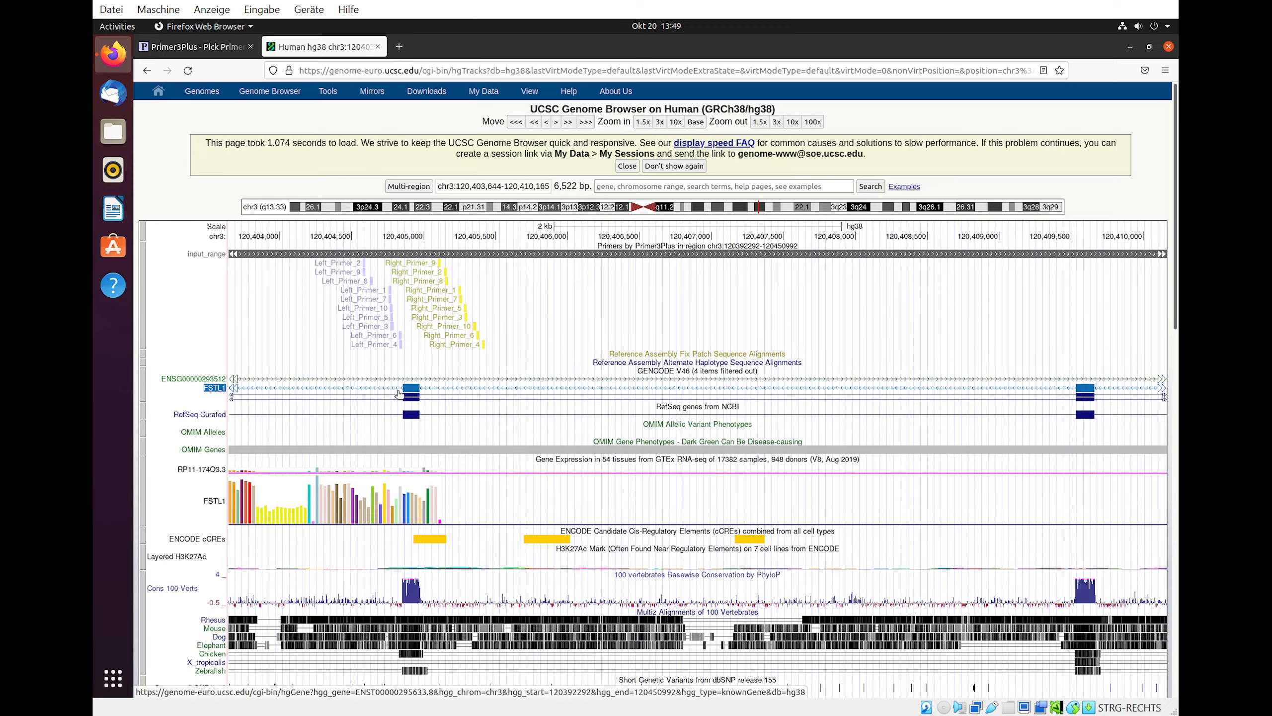
{"action": "left_click_drag", "start_coordinate": [445, 338], "coordinate": [494, 337]}
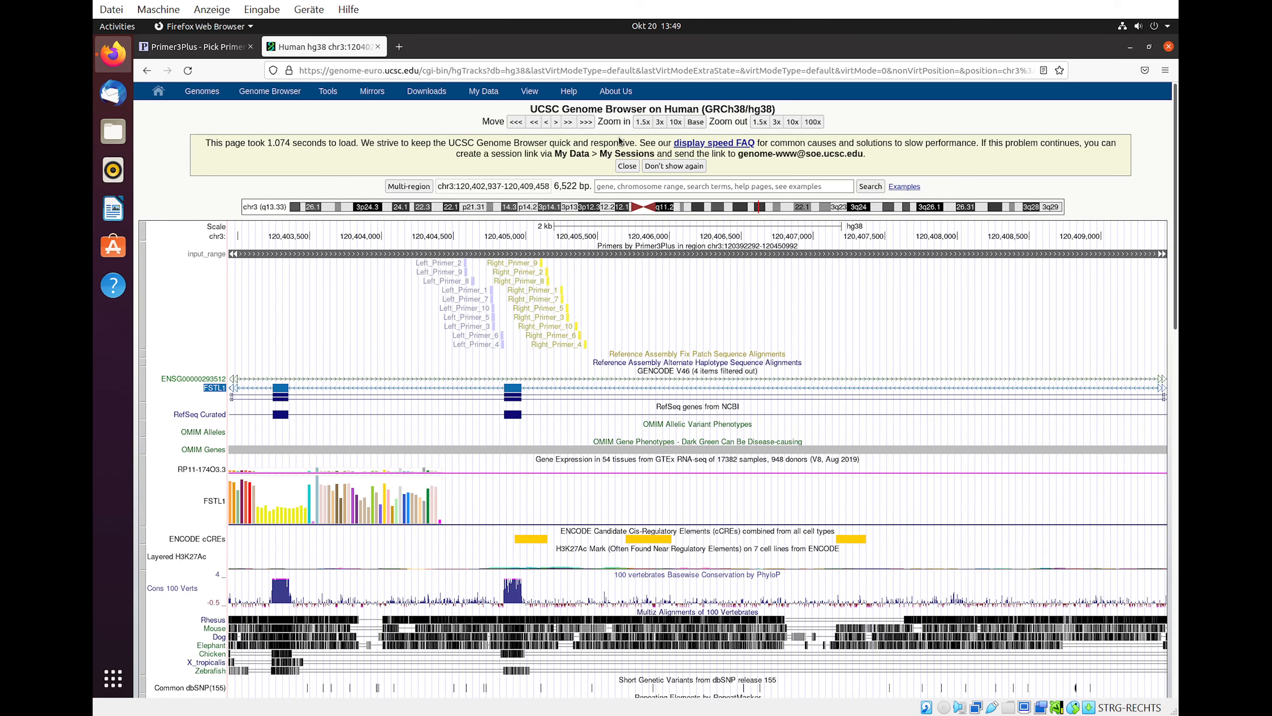
{"action": "left_click", "coordinate": [659, 122]}
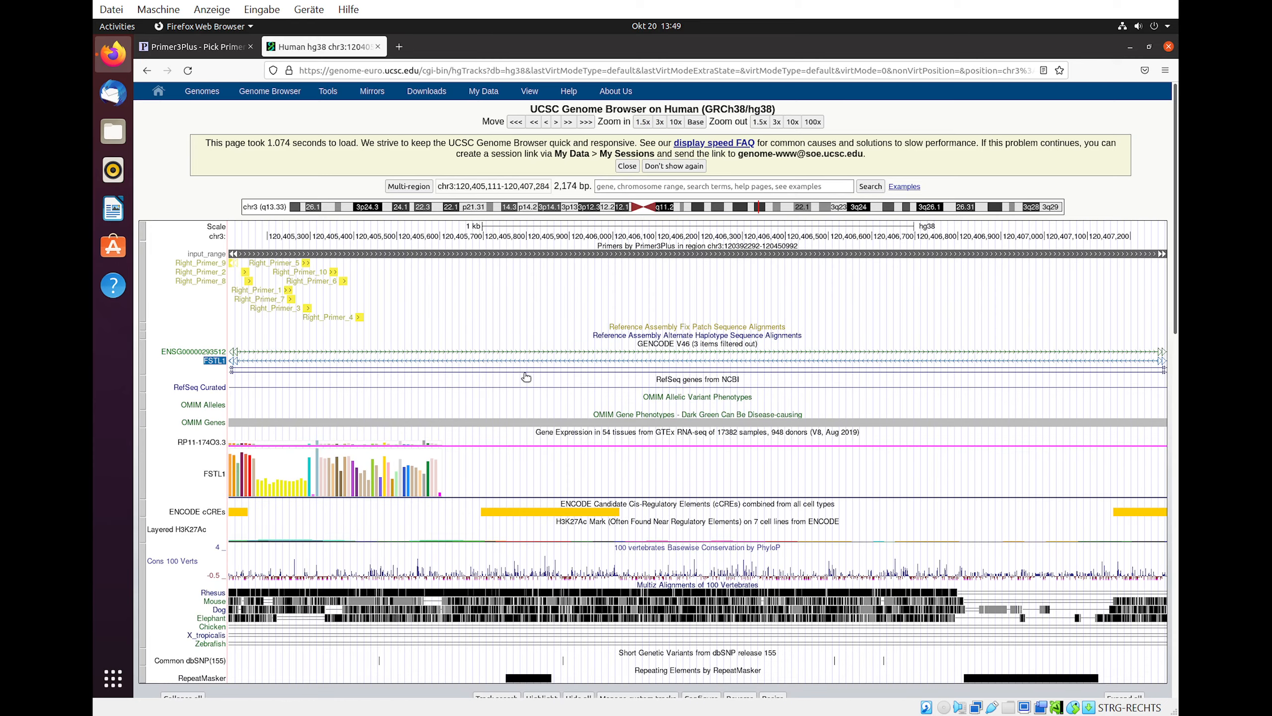
- Pan the genome browser view so both the left and right primers around the exon can be examined
{"action": "left_click_drag", "start_coordinate": [771, 334], "coordinate": [1001, 341]}
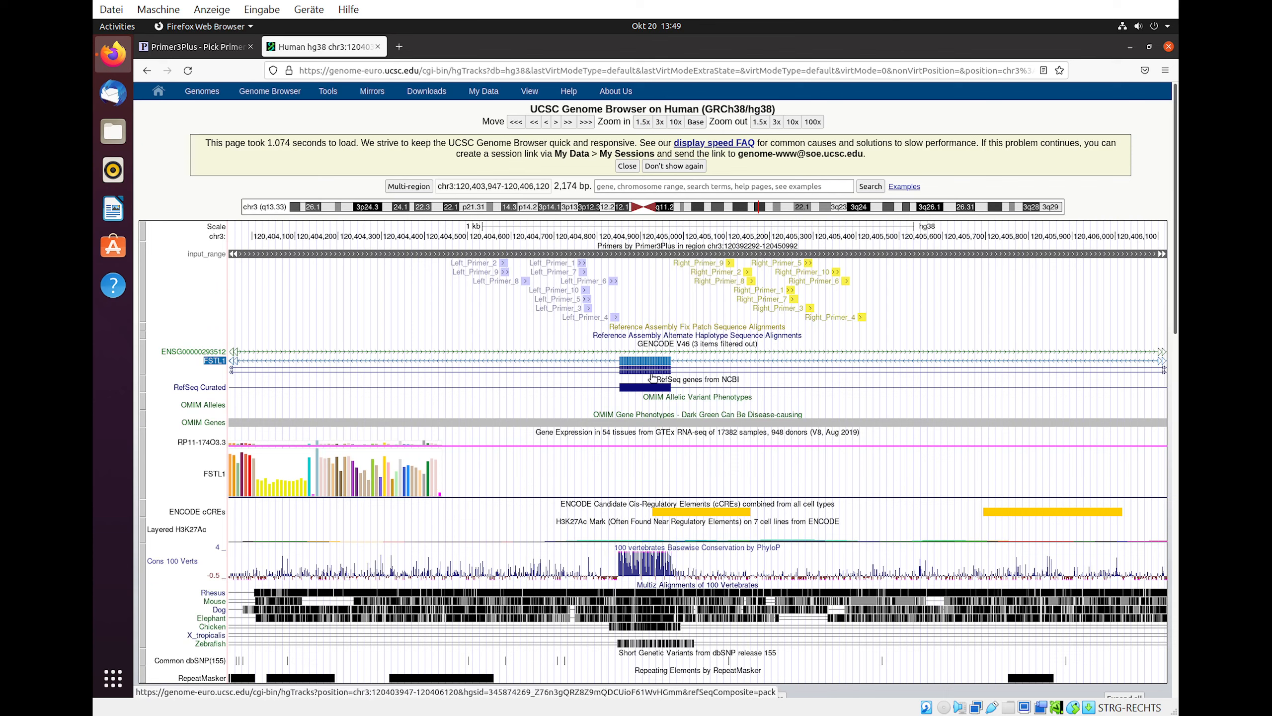
{"action": "mouse_move", "coordinate": [651, 365]}
{"action": "left_click", "coordinate": [196, 47]}
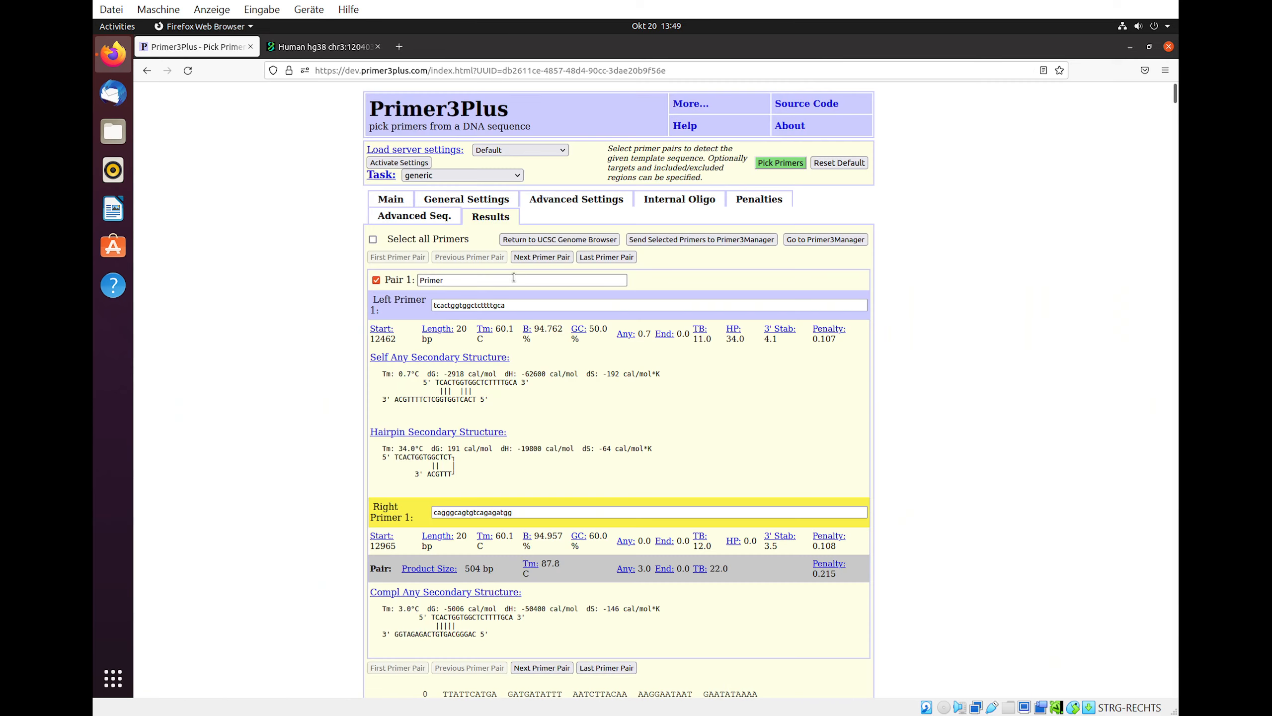
- Widen the target region to 12510,219, pick primers again, and scroll through the highlighted results
{"action": "left_click", "coordinate": [388, 201]}
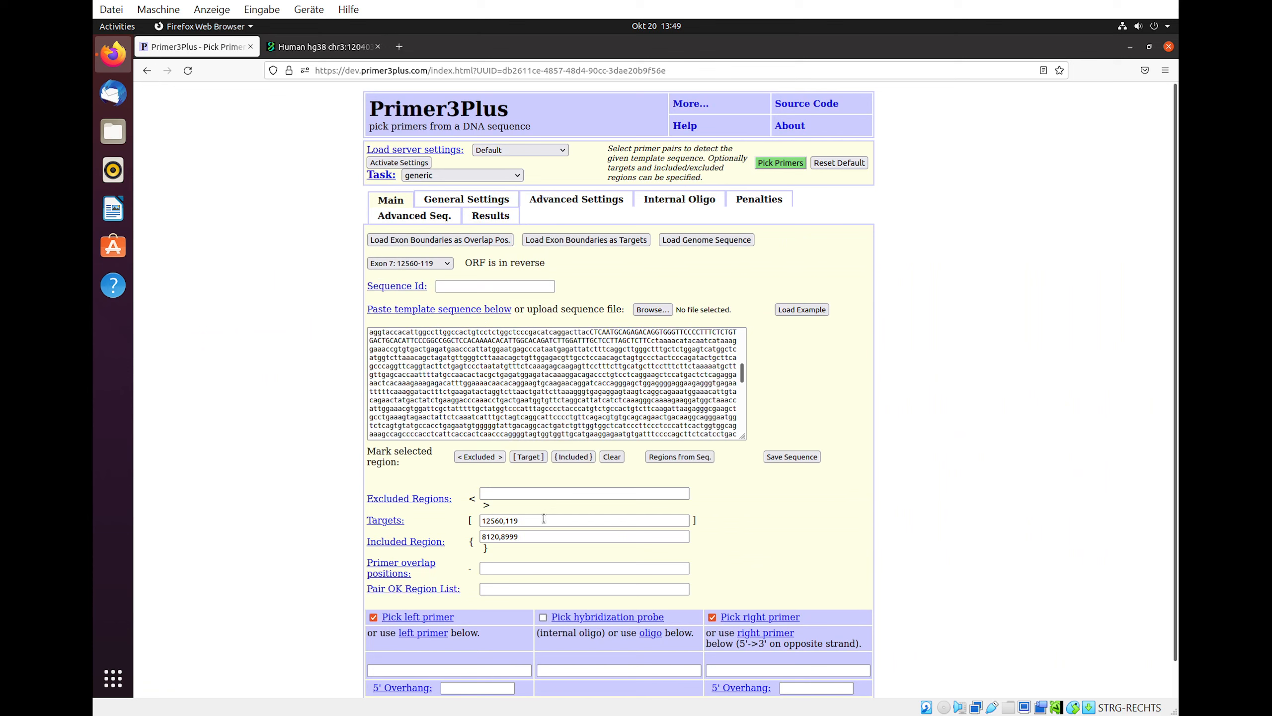
{"action": "mouse_move", "coordinate": [406, 542]}
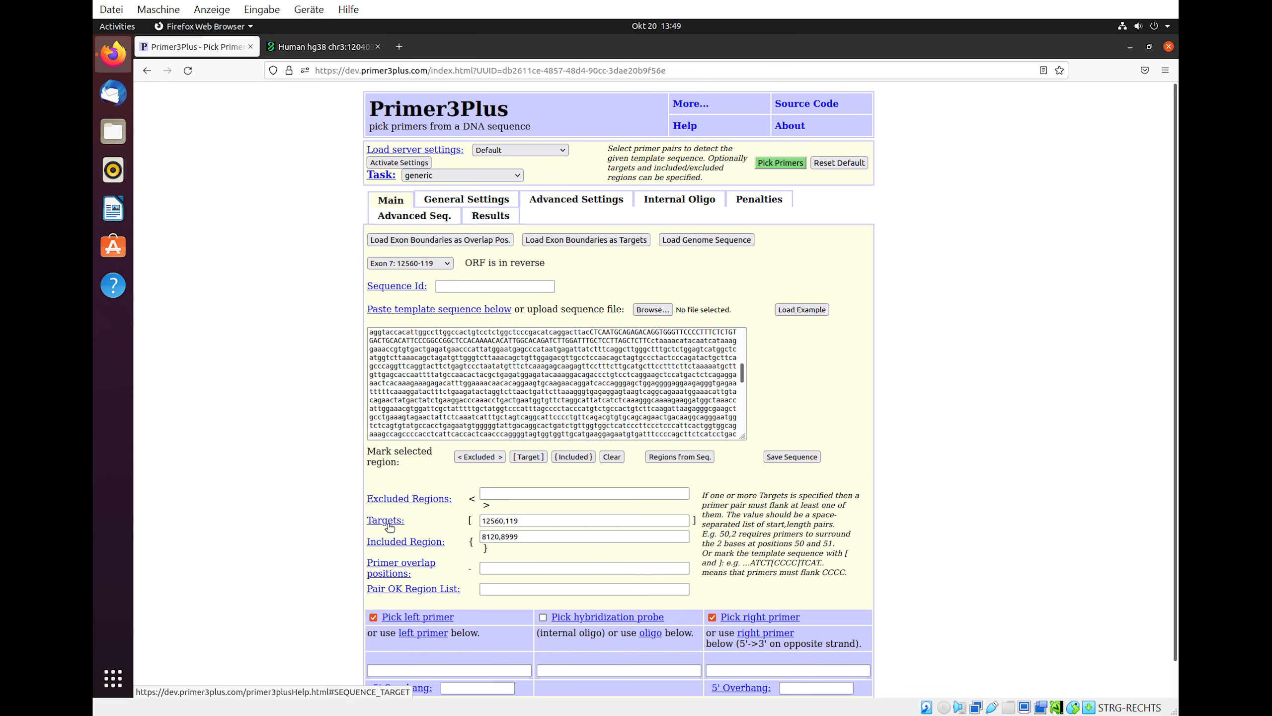
{"action": "left_click", "coordinate": [495, 520]}
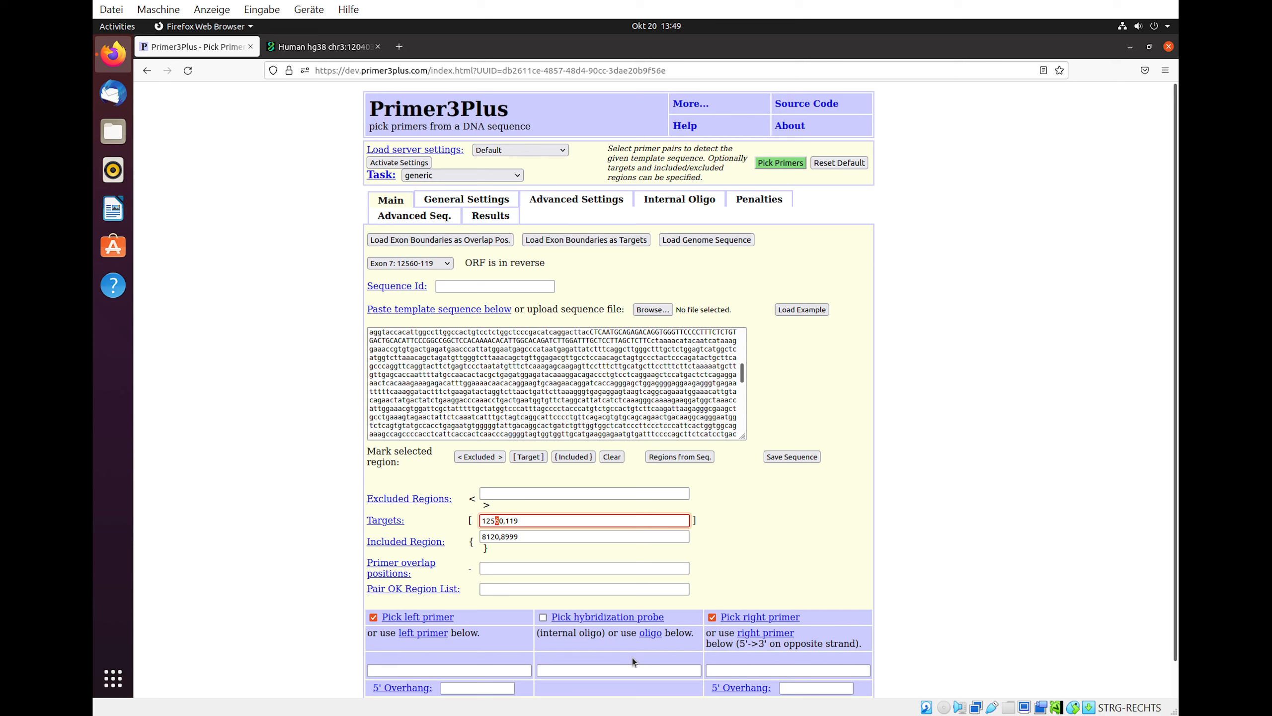
{"action": "key", "text": "End"}
{"action": "left_click_drag", "start_coordinate": [497, 523], "coordinate": [491, 521]}
{"action": "left_click", "coordinate": [513, 536]}
{"action": "left_click_drag", "start_coordinate": [496, 521], "coordinate": [503, 522]}
{"action": "left_click", "coordinate": [780, 163]}
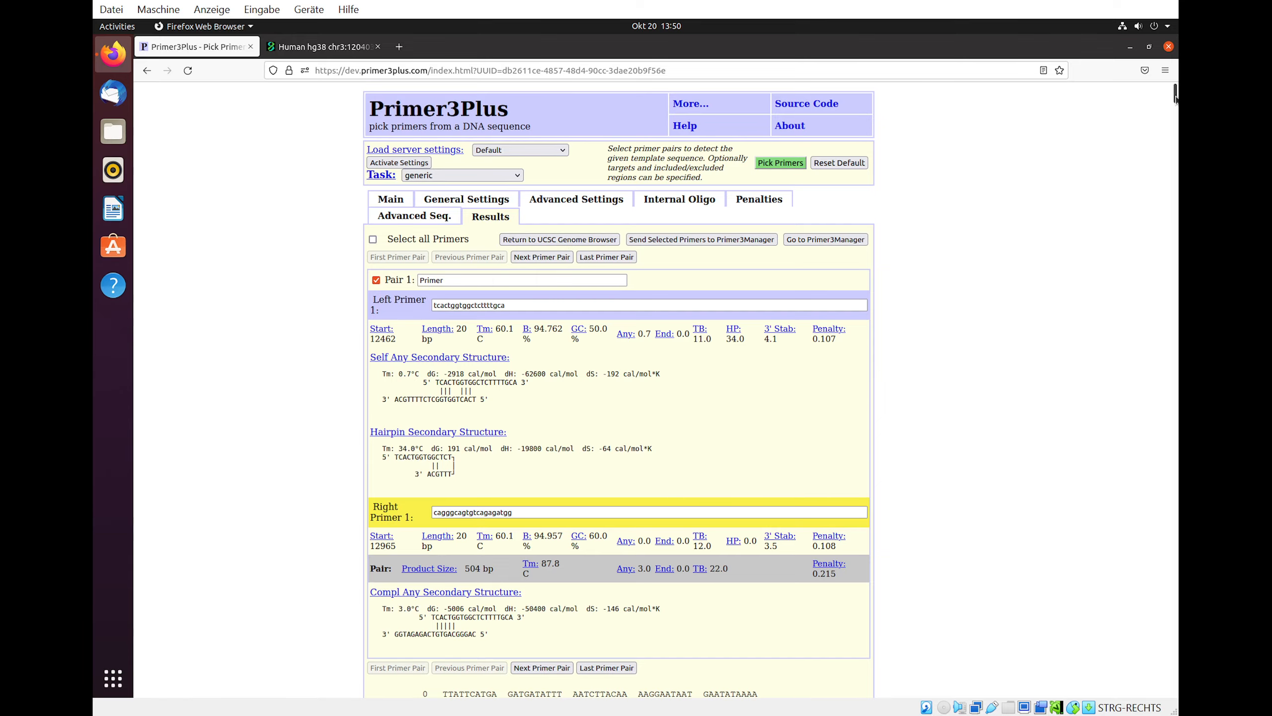
{"action": "left_click_drag", "start_coordinate": [1175, 95], "coordinate": [1175, 233]}
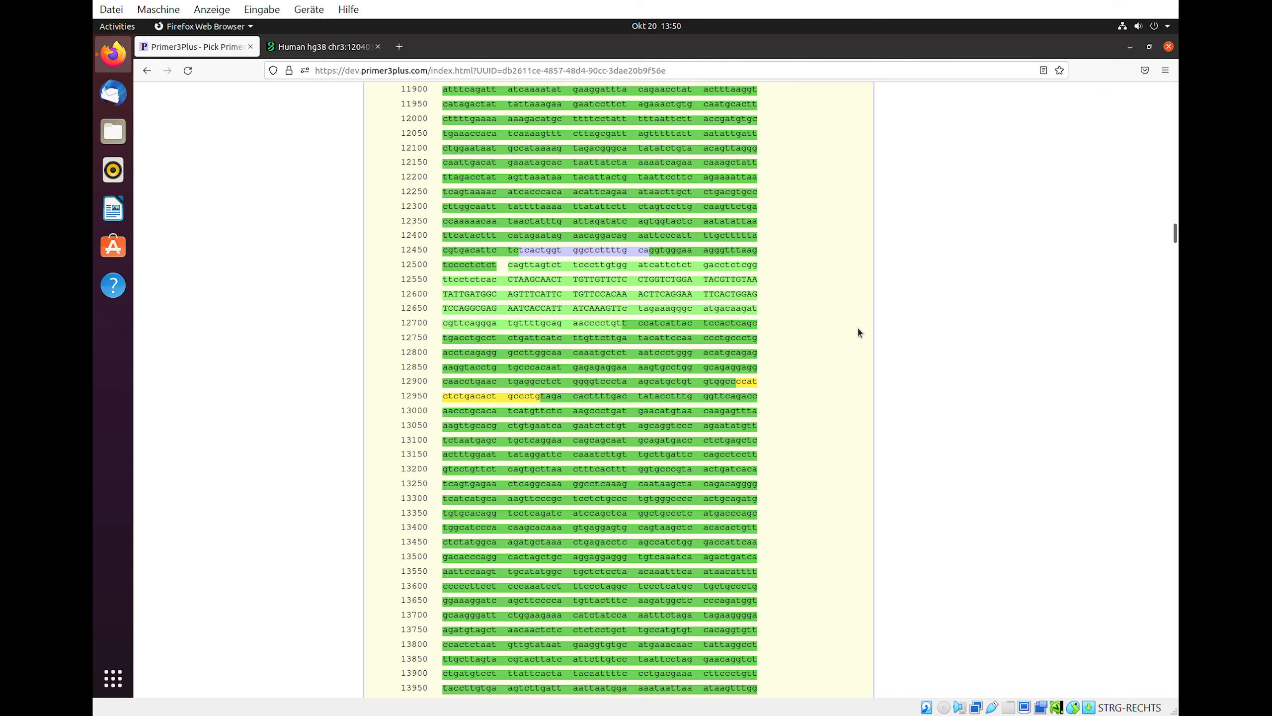
{"action": "scroll", "coordinate": [533, 286], "scroll_direction": "up", "scroll_amount": 20}
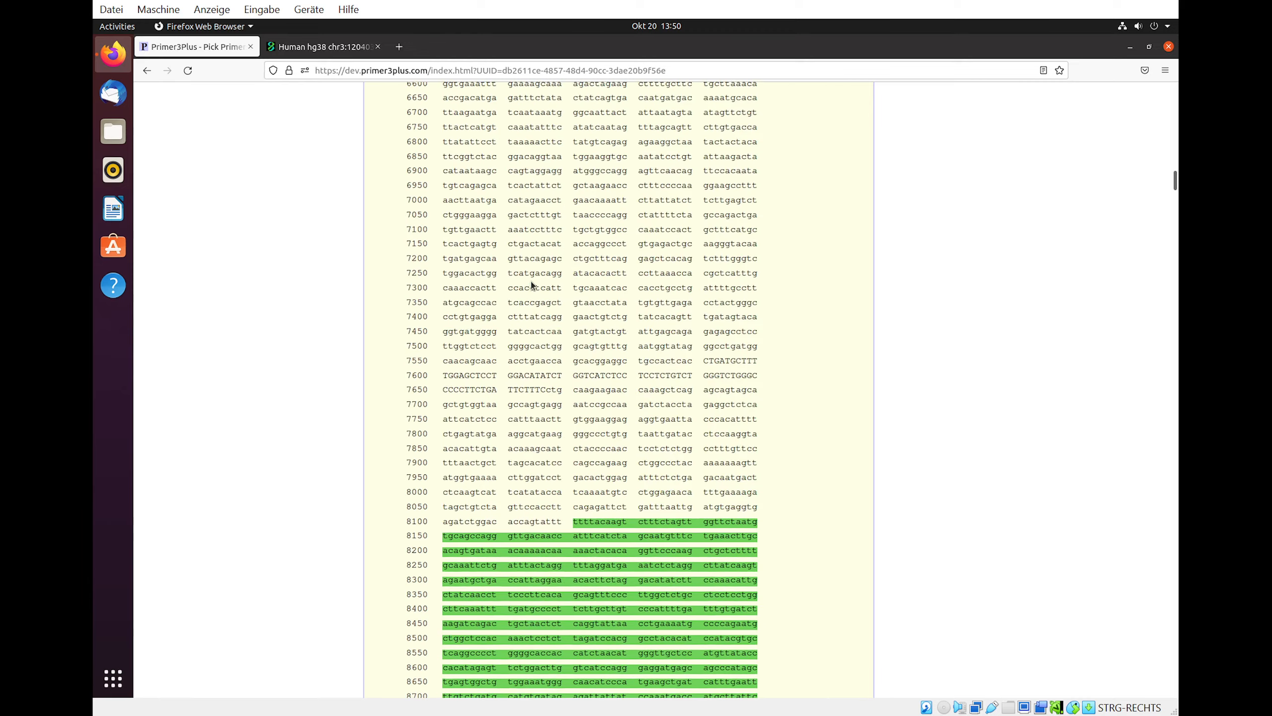
{"action": "scroll", "coordinate": [533, 286], "scroll_direction": "up", "scroll_amount": 20}
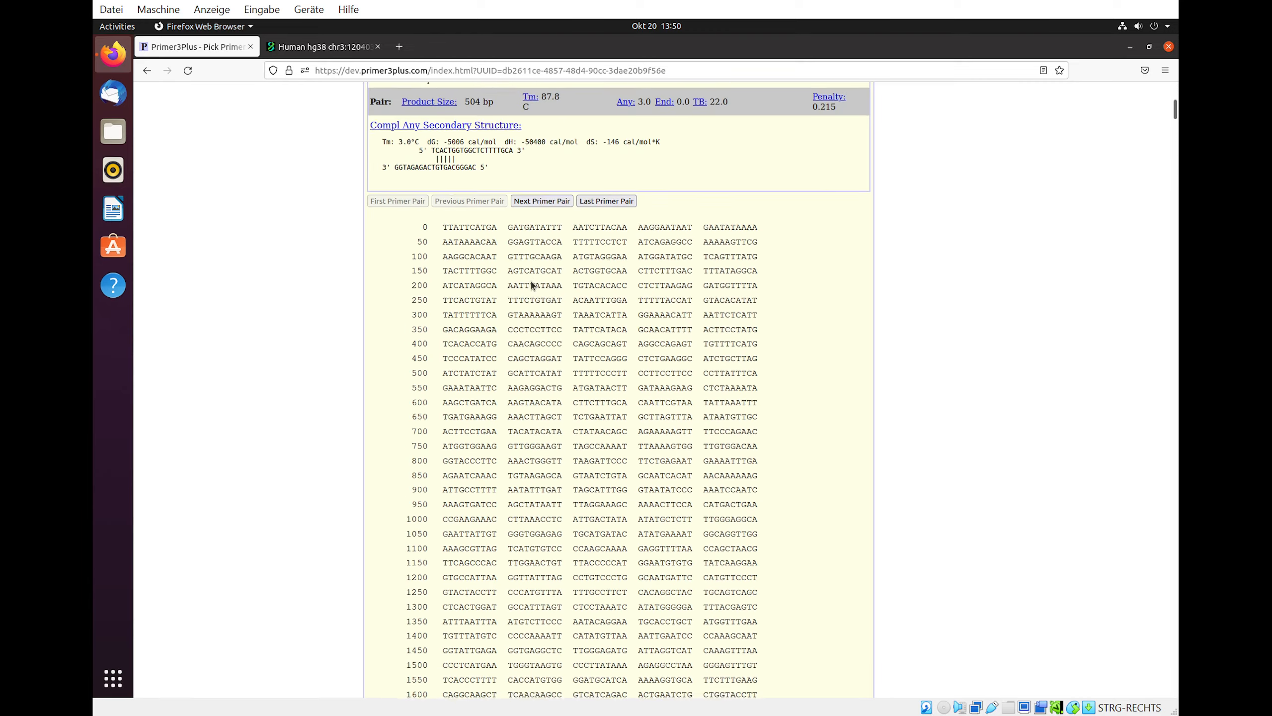
{"action": "scroll", "coordinate": [532, 286], "scroll_direction": "up", "scroll_amount": 8}
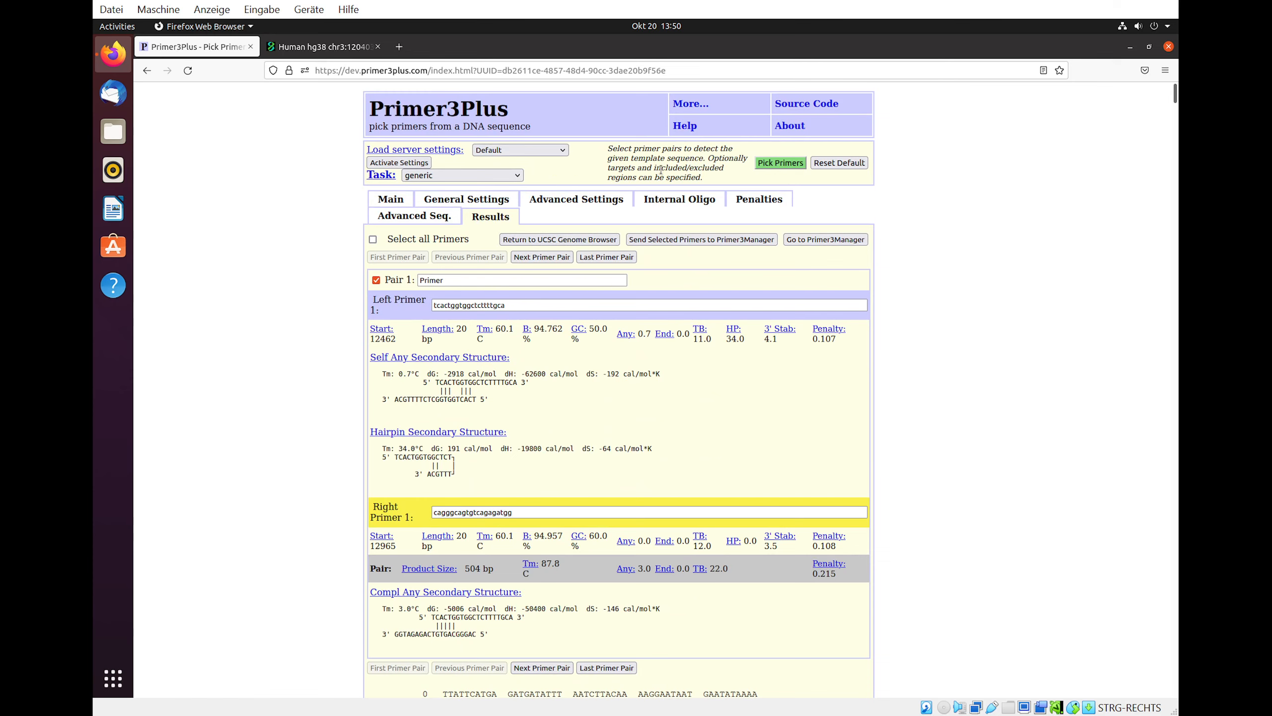
- Return the new primers to the UCSC Genome Browser and zoom in on the primer track around the exon
{"action": "left_click", "coordinate": [571, 240]}
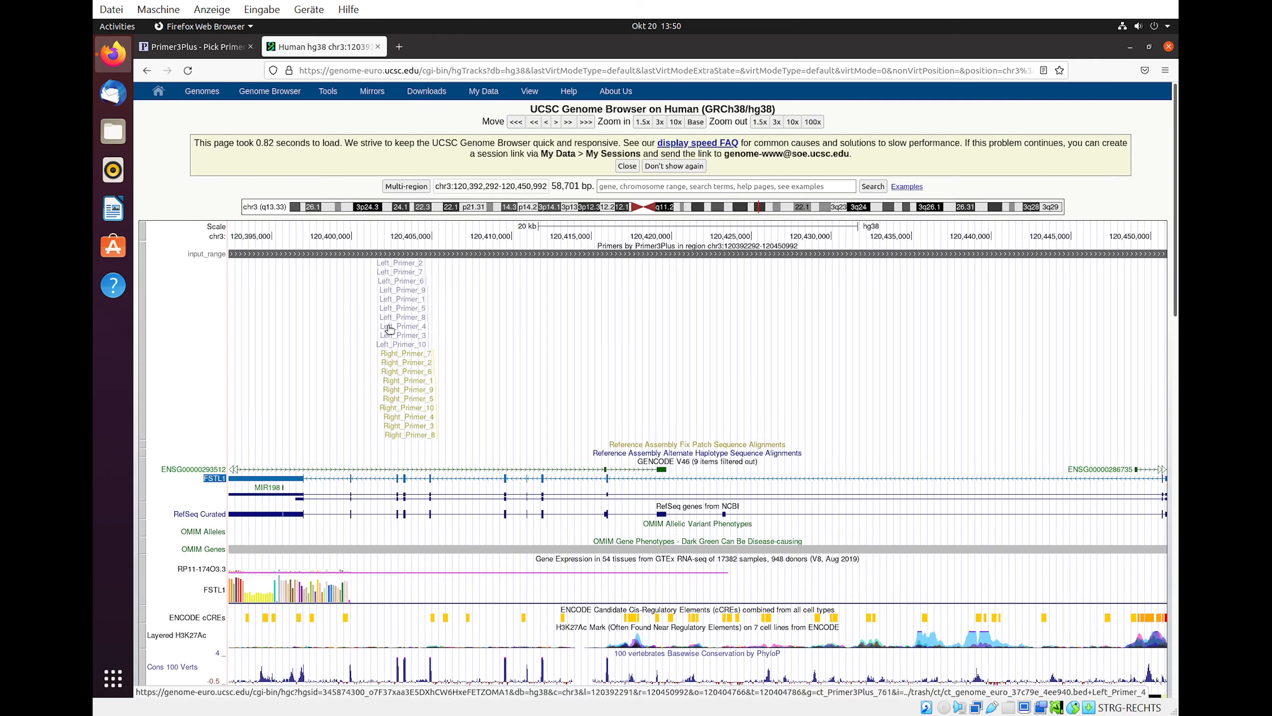
{"action": "left_click", "coordinate": [659, 122]}
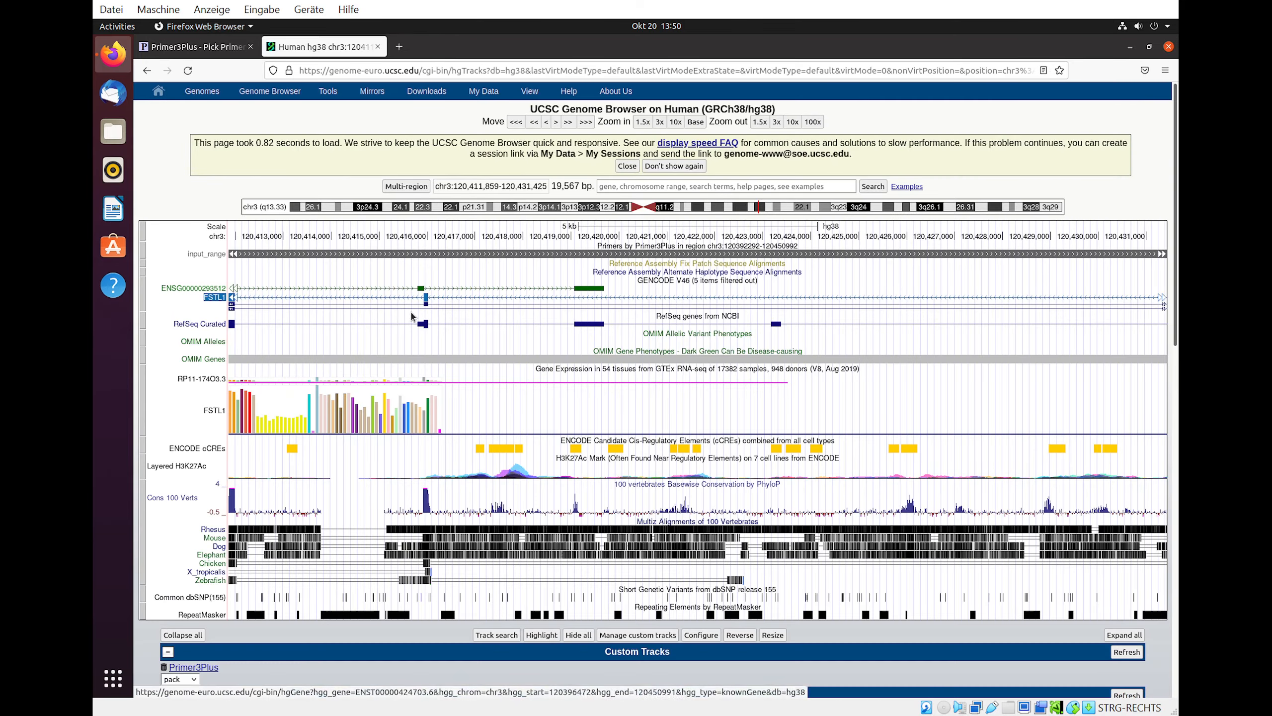
{"action": "left_click_drag", "start_coordinate": [285, 273], "coordinate": [906, 279]}
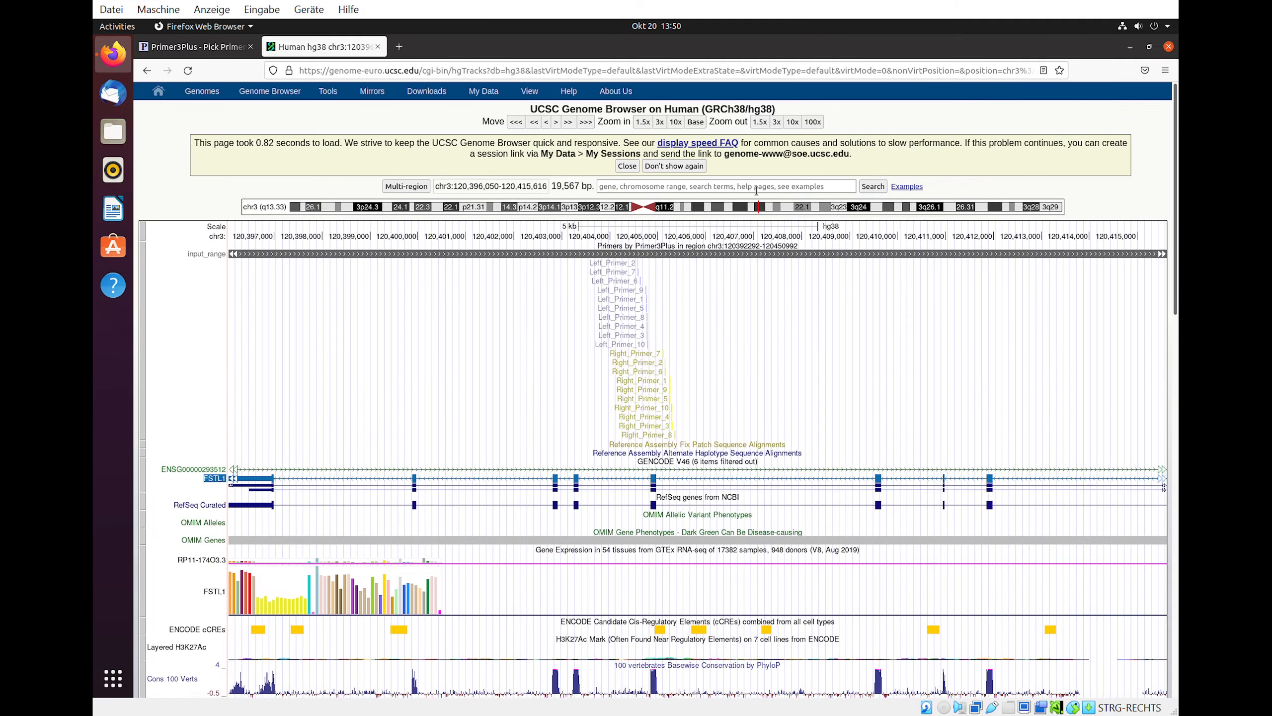
{"action": "left_click", "coordinate": [660, 122]}
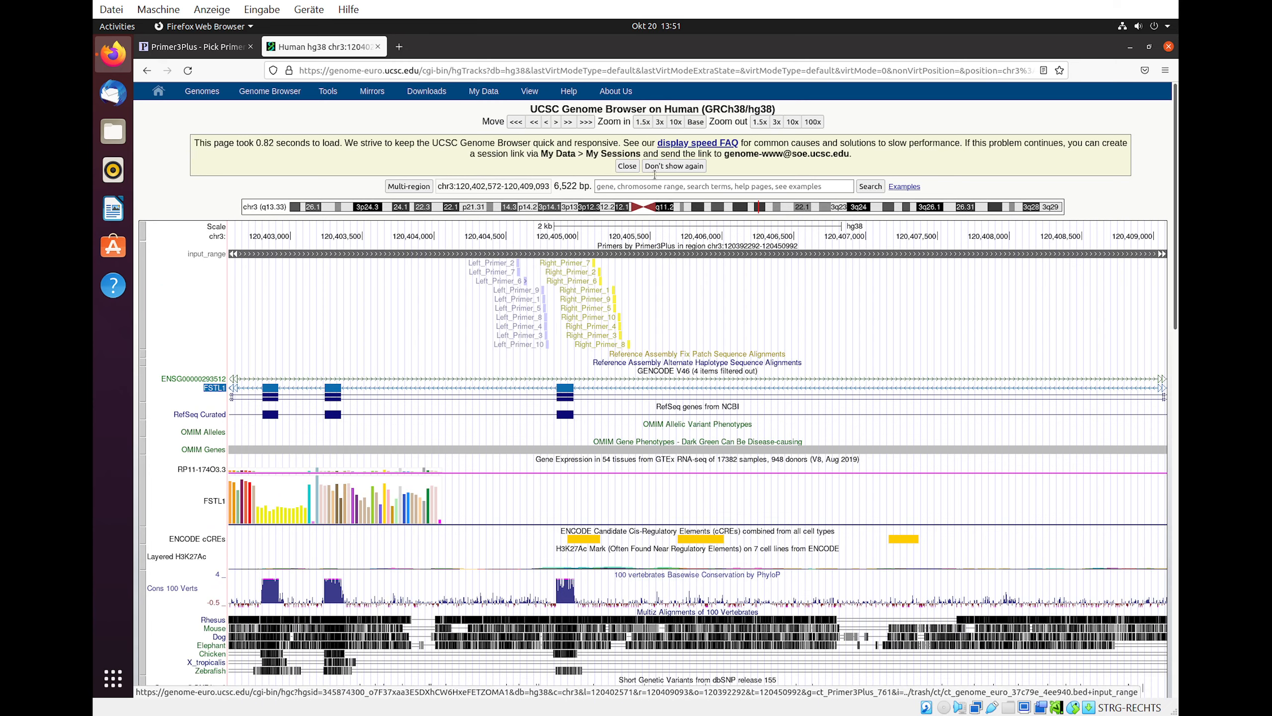
{"action": "left_click", "coordinate": [660, 122]}
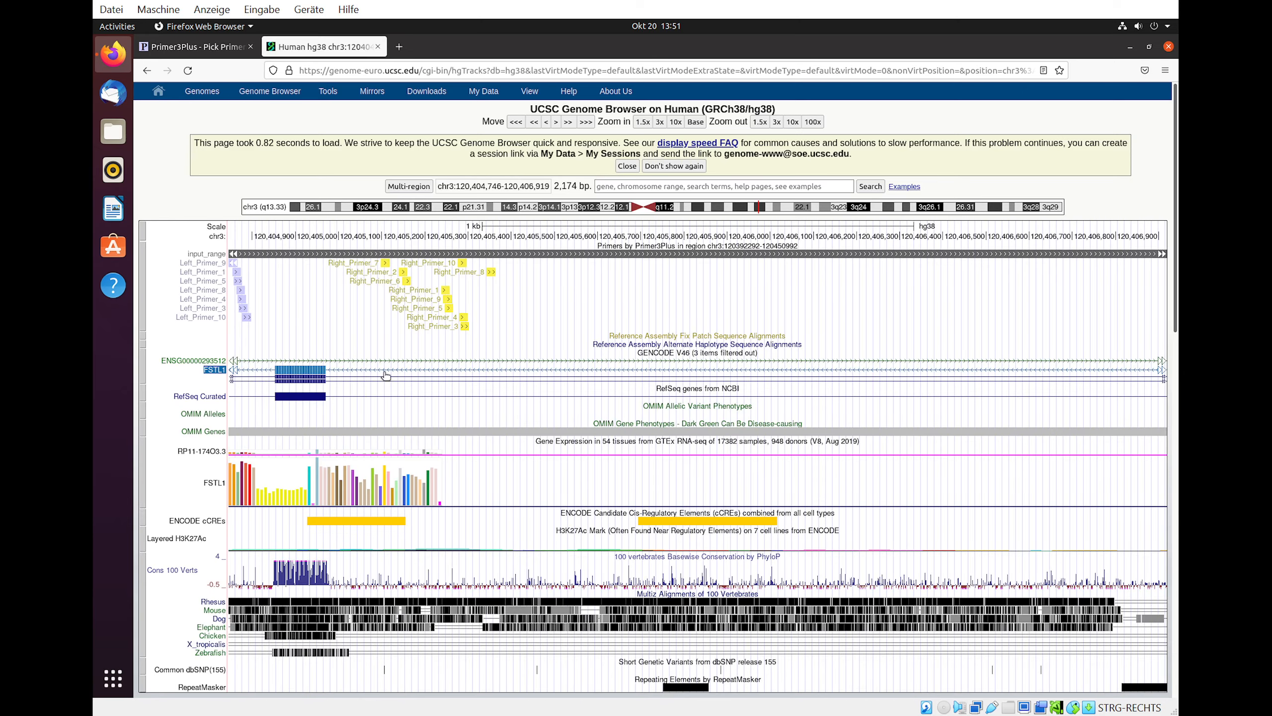
{"action": "left_click_drag", "start_coordinate": [375, 337], "coordinate": [663, 334]}
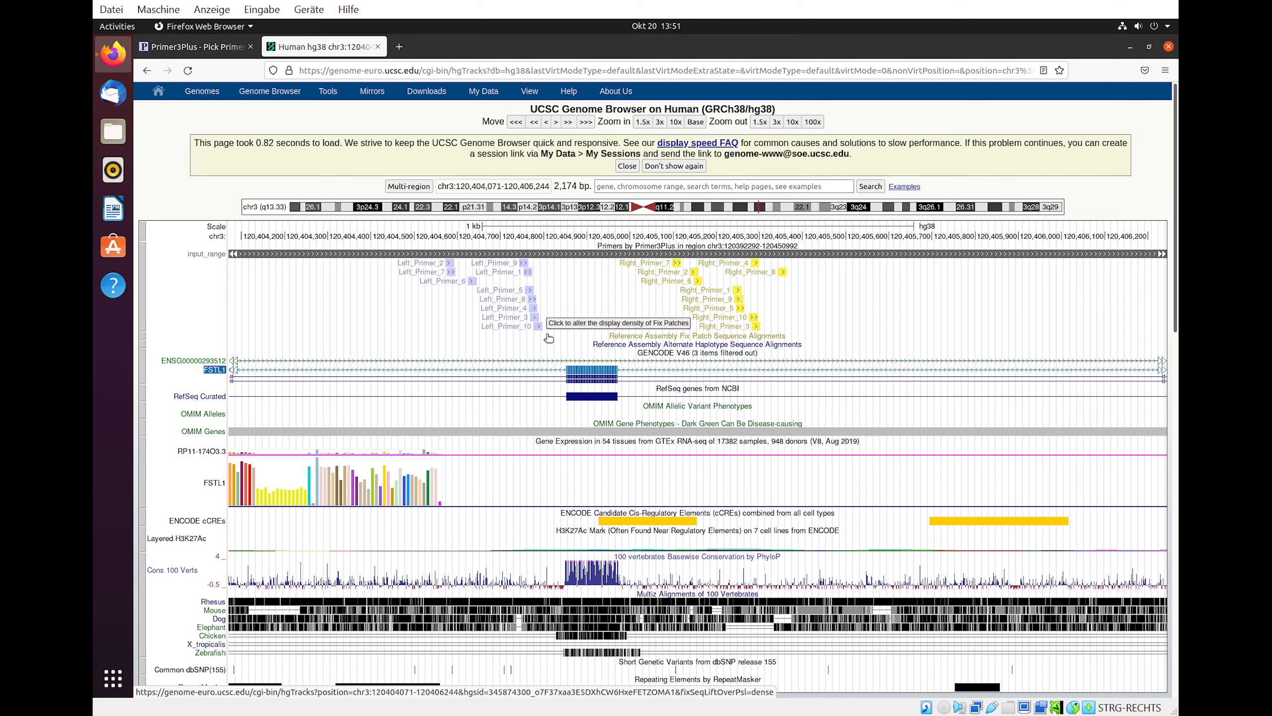
- Go back to the Primer3Plus main settings and browse the exon selection list
{"action": "left_click", "coordinate": [196, 54]}
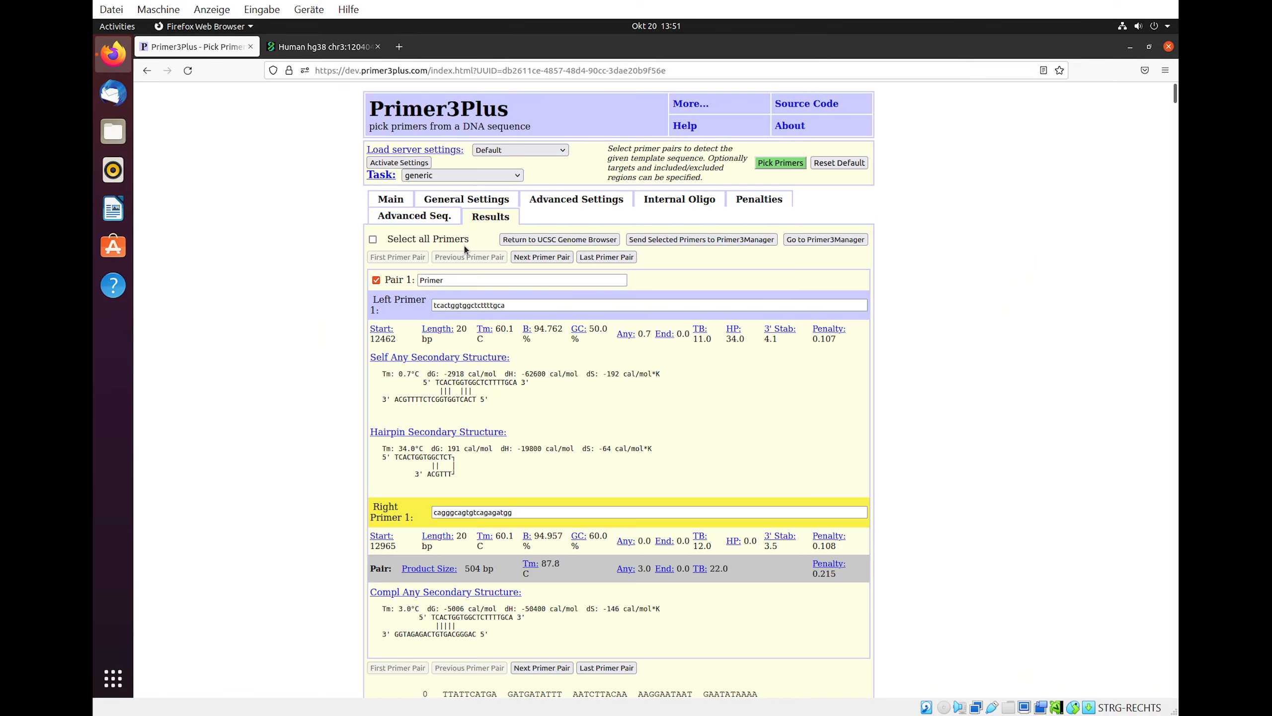
{"action": "left_click", "coordinate": [404, 202]}
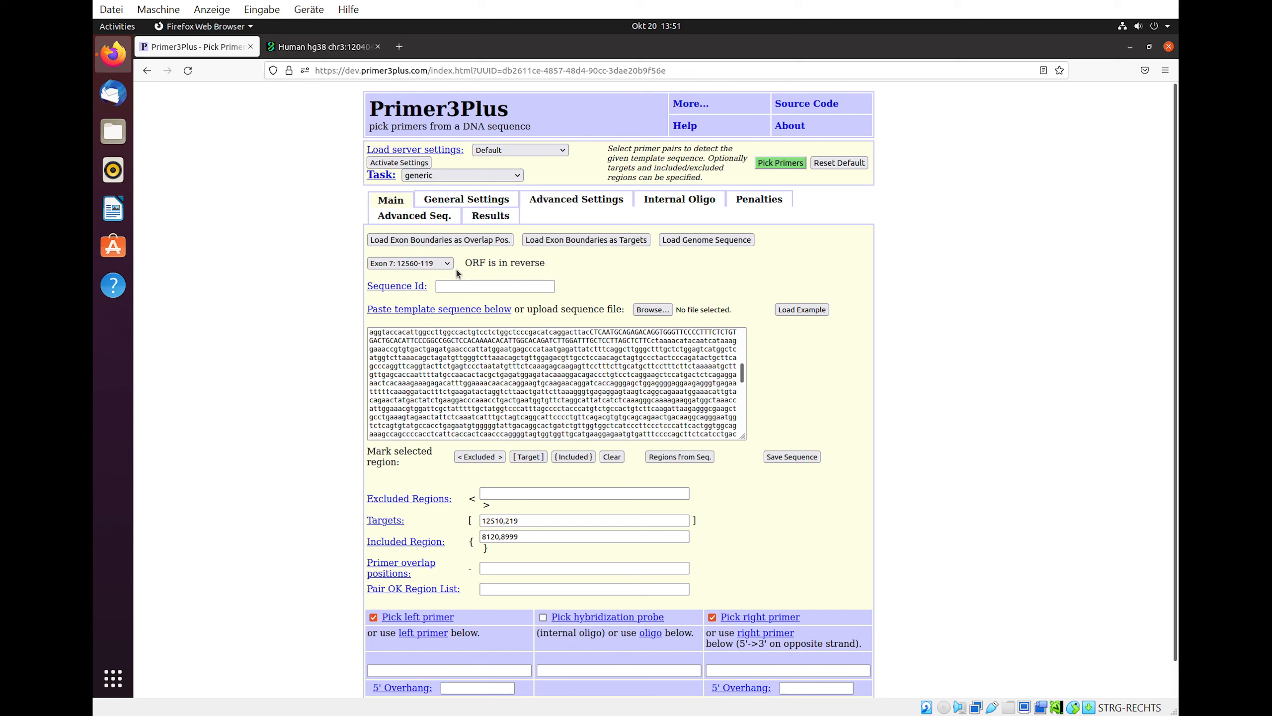
{"action": "left_click", "coordinate": [436, 263]}
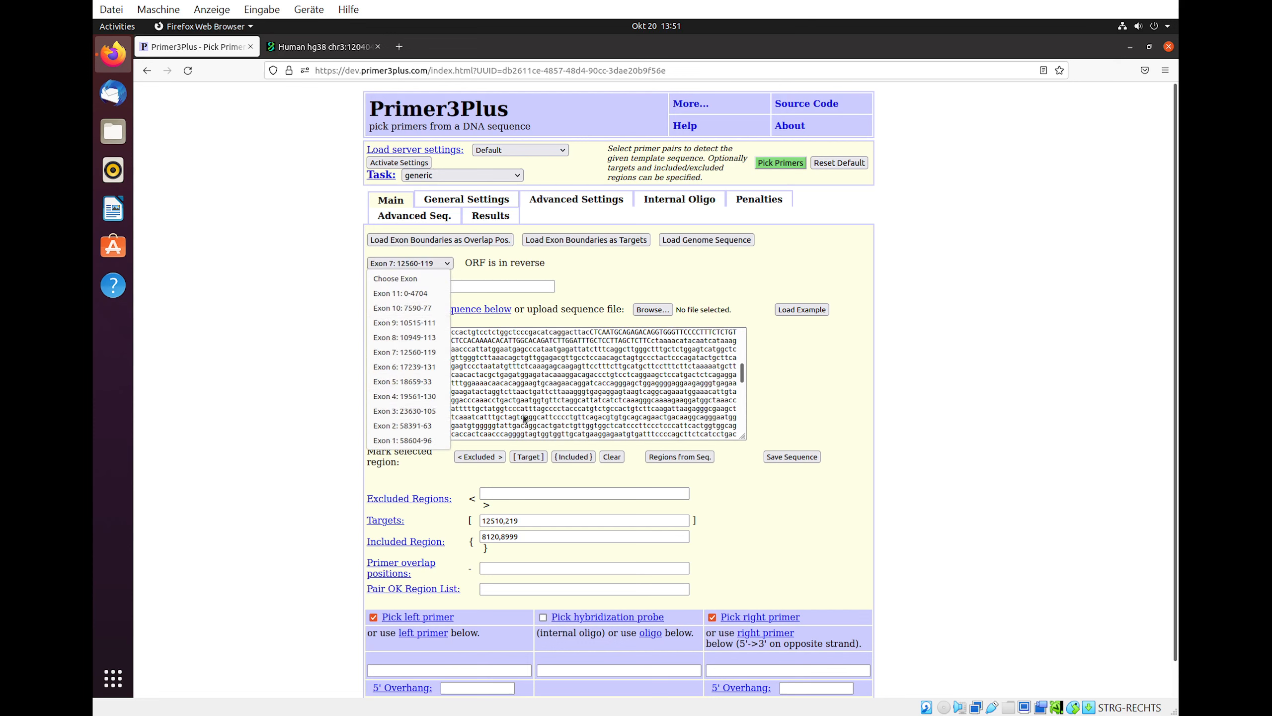
{"action": "left_click", "coordinate": [704, 276]}
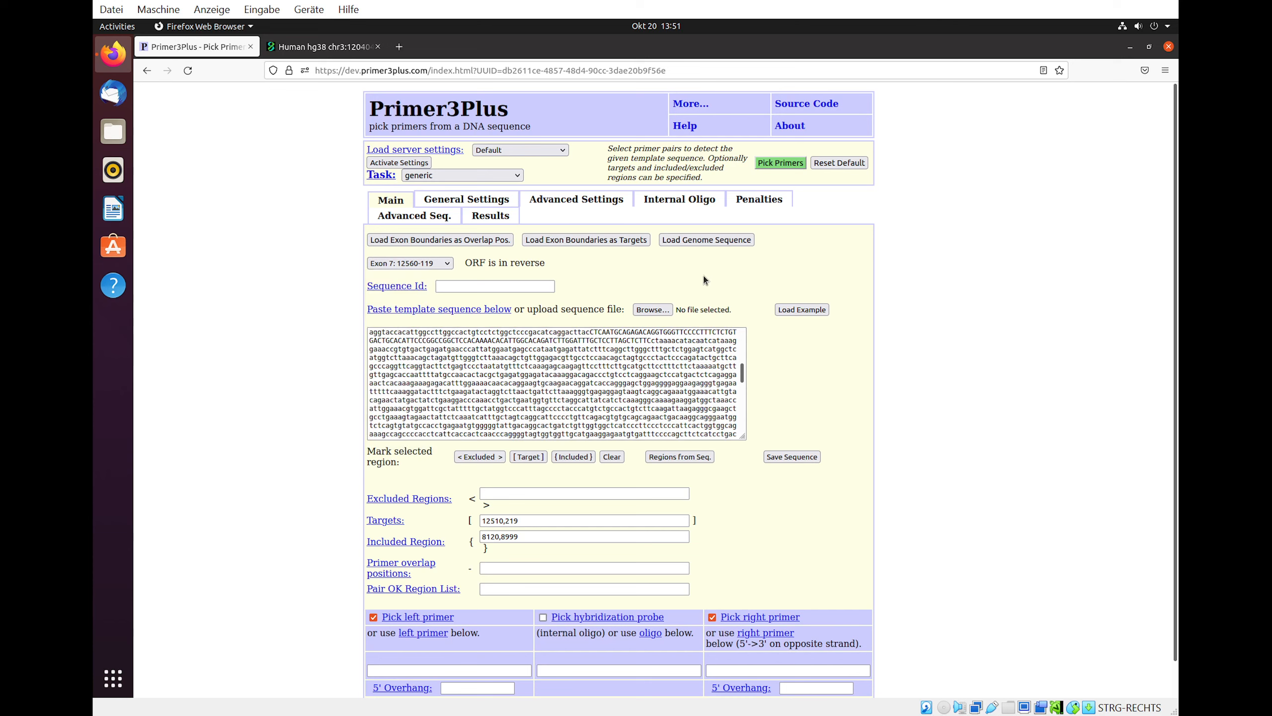